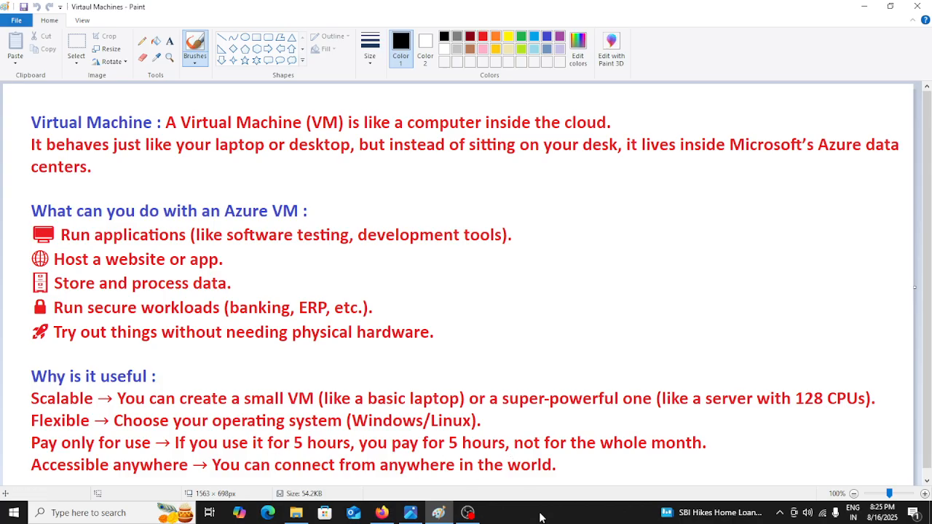
Switch to the browser's Azure portal page and open the Virtual networks service.
{"action": "left_click", "coordinate": [381, 513]}
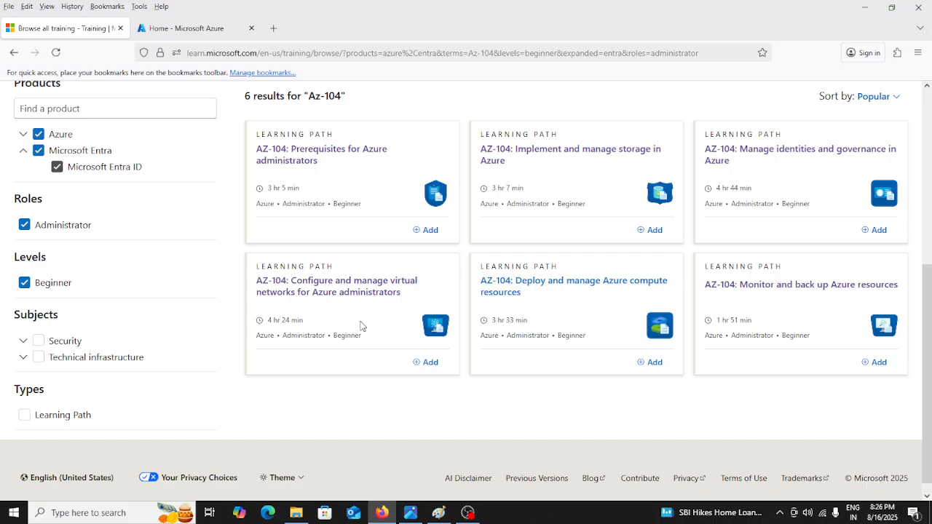
{"action": "key", "text": "ctrl+Tab"}
{"action": "mouse_move", "coordinate": [488, 466]}
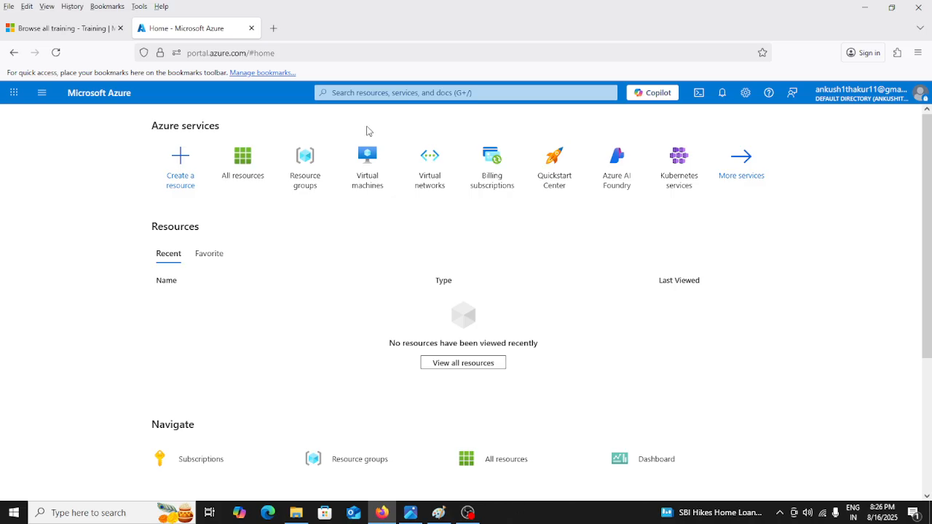
{"action": "mouse_move", "coordinate": [441, 202]}
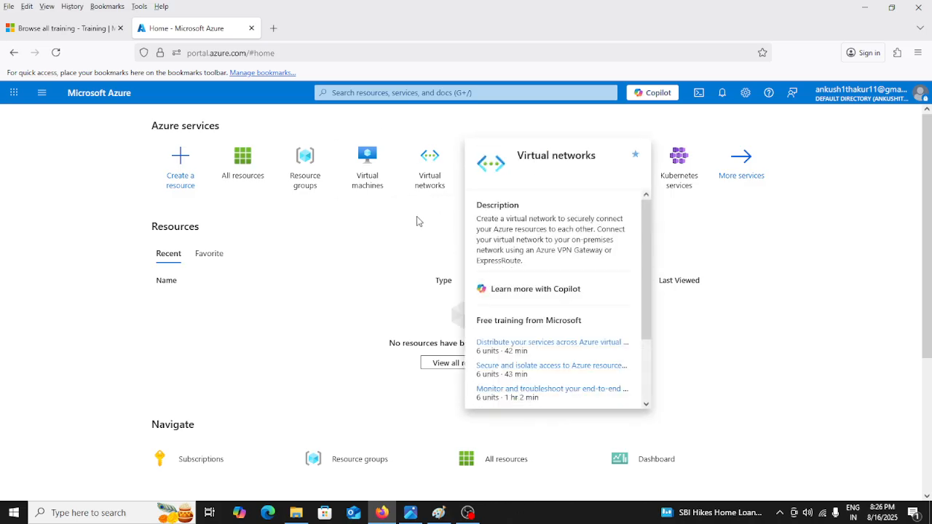
{"action": "left_click", "coordinate": [434, 172]}
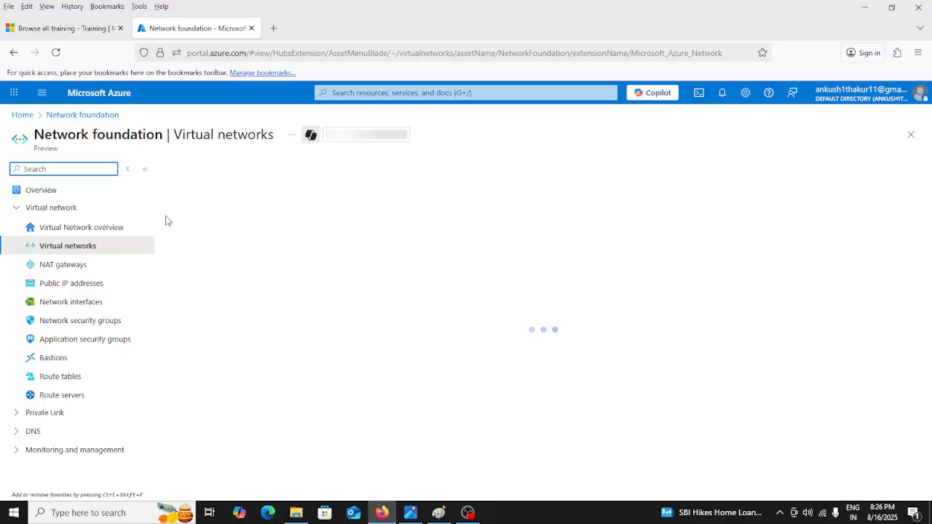
Search the portal for "virtual network" and open the Virtual networks service, and also reopen it from the portal favorites.
{"action": "left_click", "coordinate": [372, 95]}
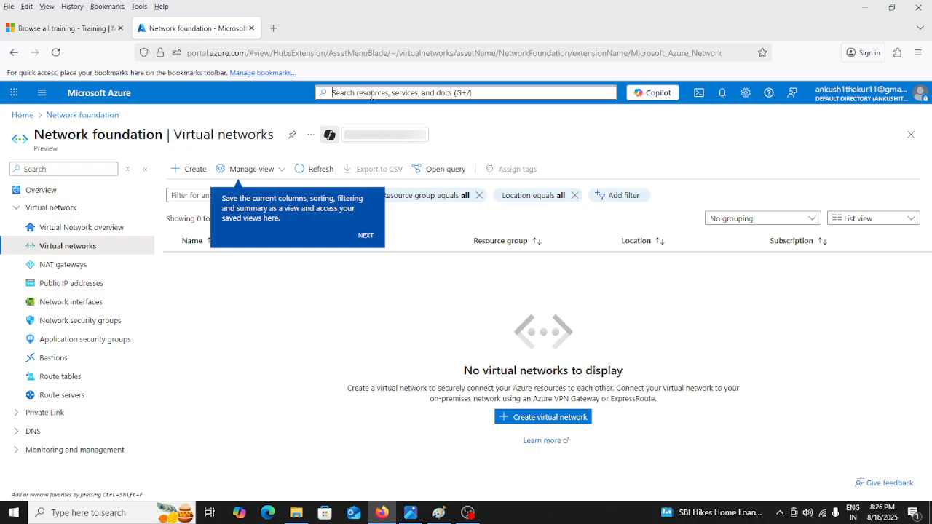
{"action": "type", "text": "virty"}
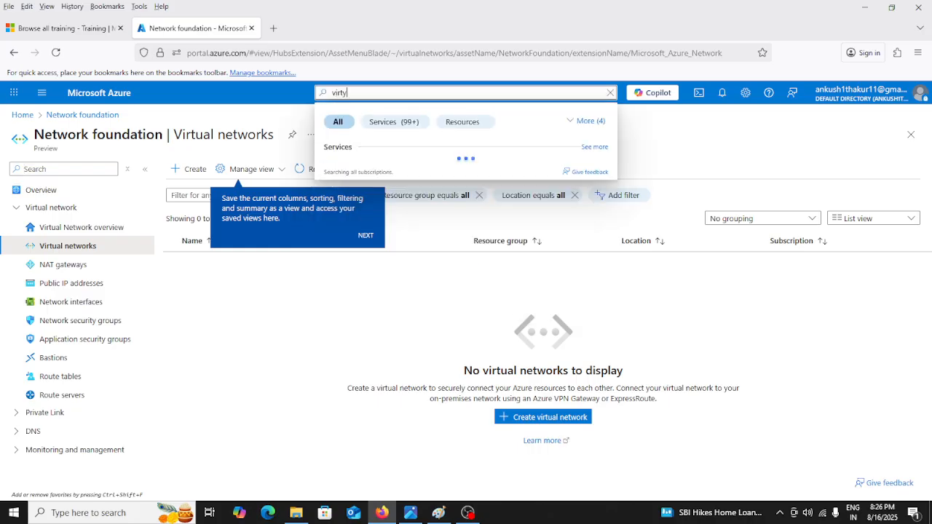
{"action": "key", "text": "BackSpace"}
{"action": "type", "text": "ual n"}
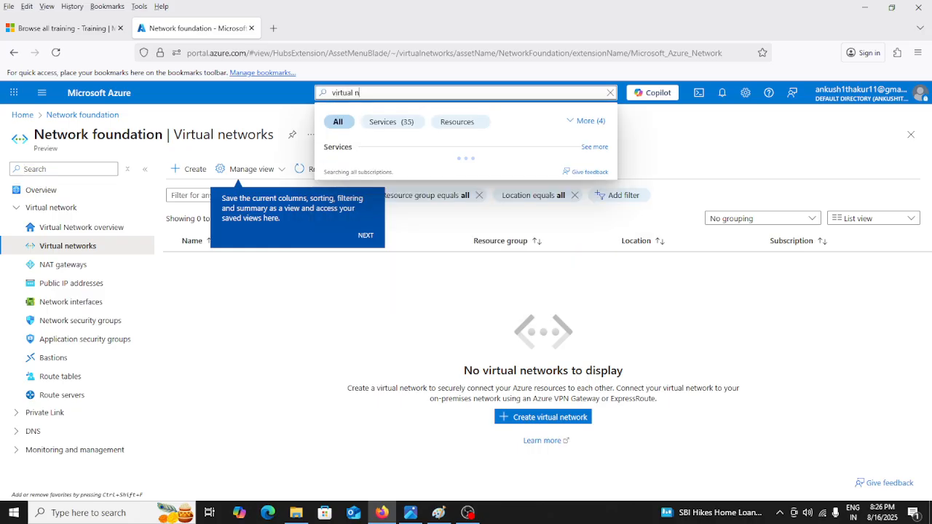
{"action": "type", "text": "etwork"}
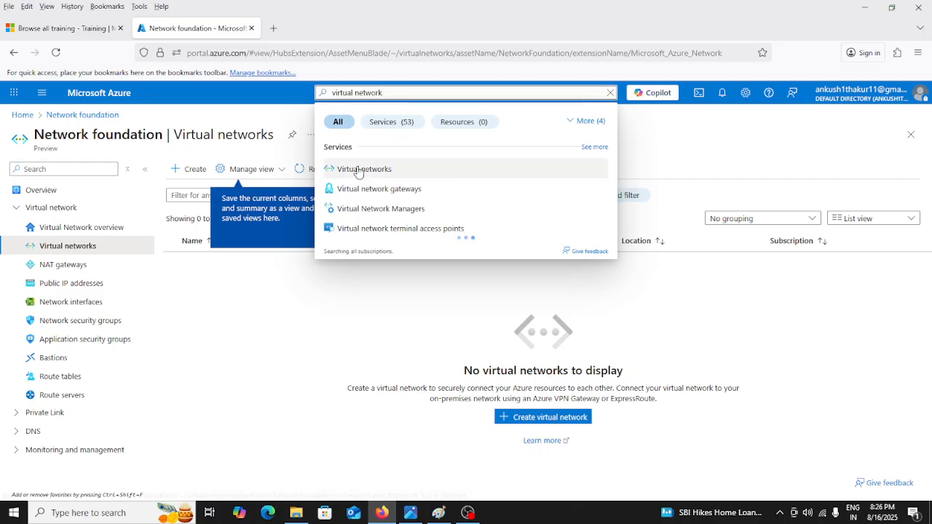
{"action": "left_click", "coordinate": [356, 170]}
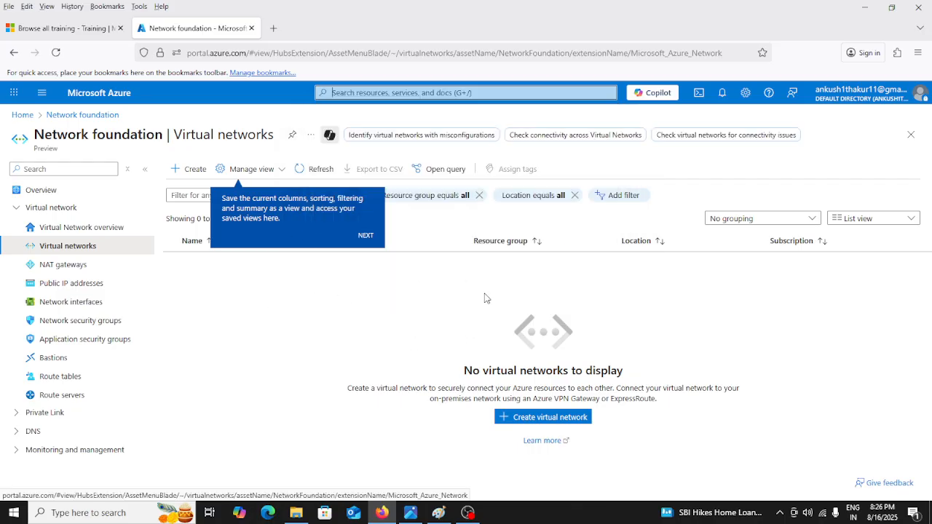
{"action": "left_click", "coordinate": [42, 96]}
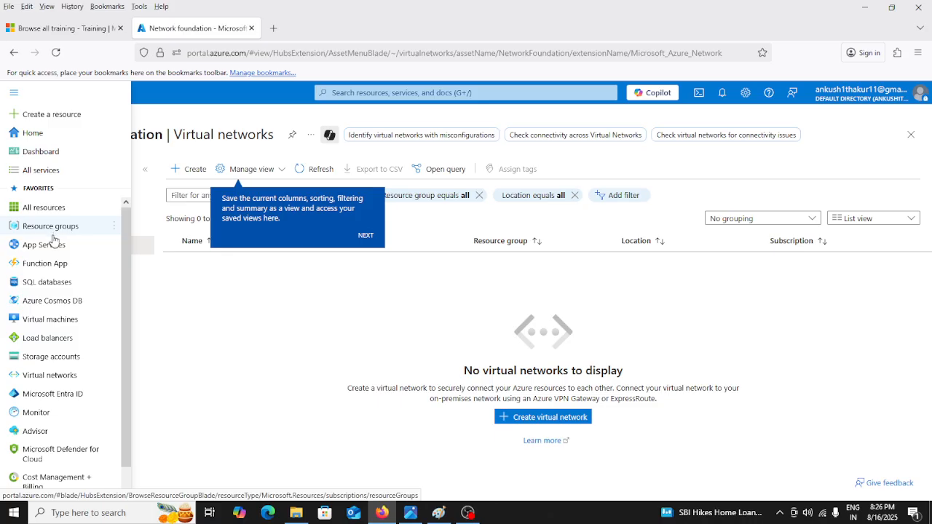
{"action": "left_click", "coordinate": [60, 374]}
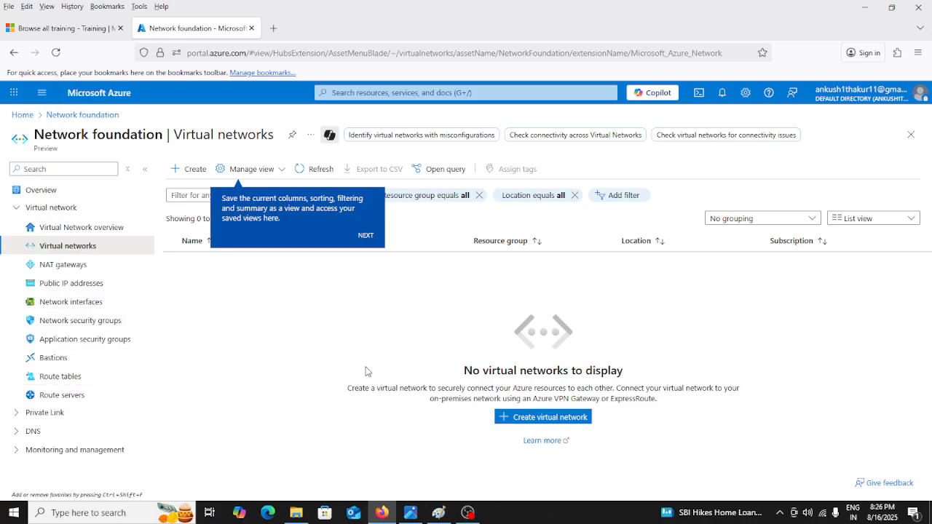
Start creating a virtual network and assign it to a new resource group named RG-Test.
{"action": "left_click", "coordinate": [364, 236]}
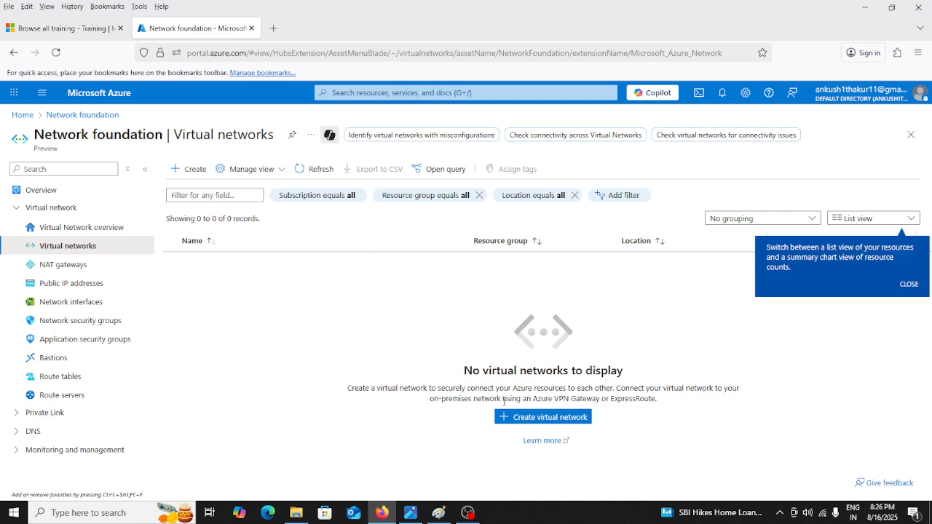
{"action": "left_click", "coordinate": [533, 421]}
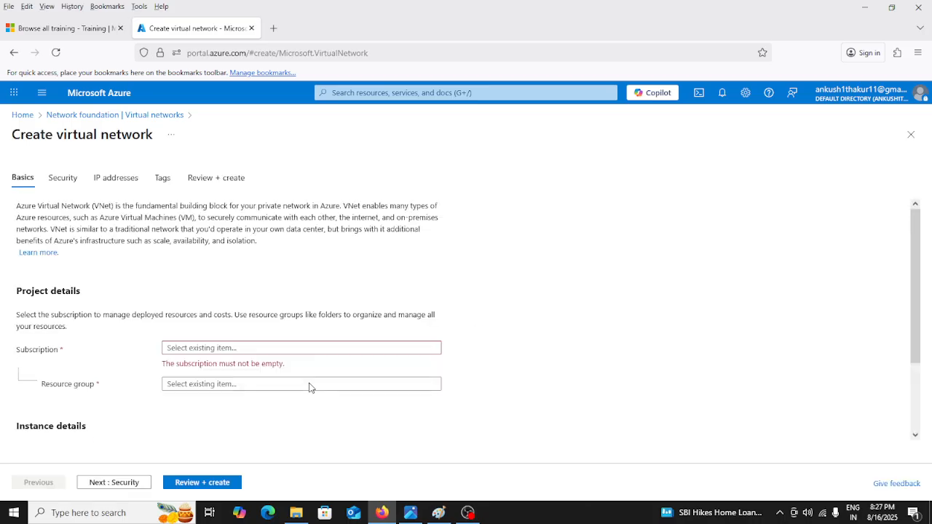
{"action": "scroll", "coordinate": [310, 387], "scroll_direction": "down", "scroll_amount": 2}
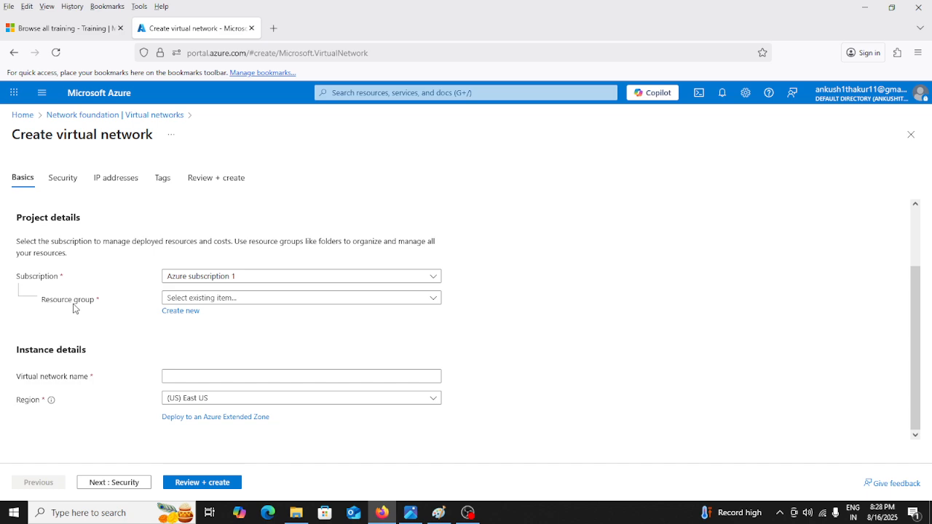
{"action": "left_click", "coordinate": [174, 313]}
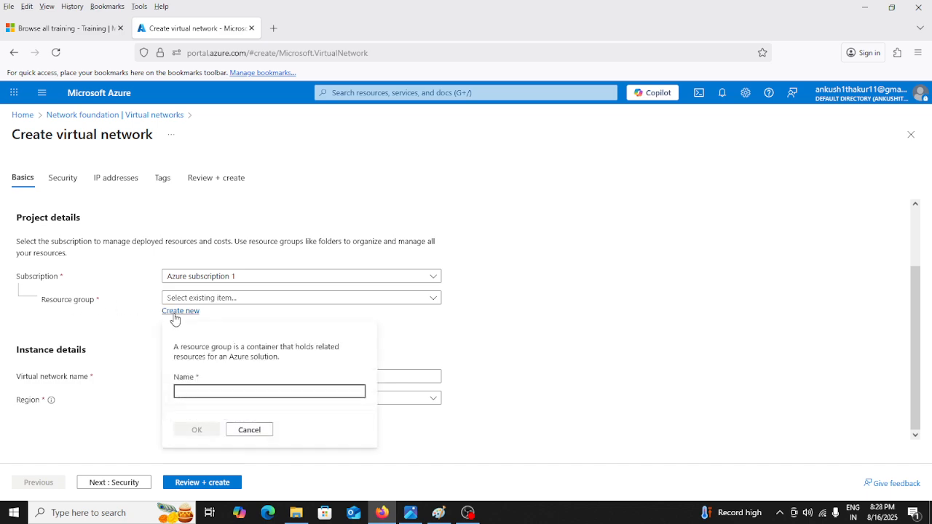
{"action": "type", "text": "RG-Test"}
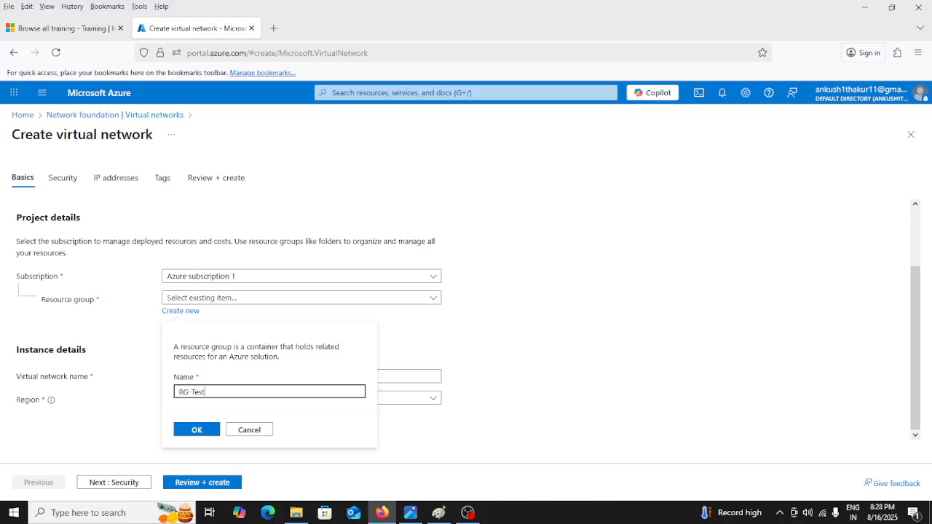
{"action": "left_click", "coordinate": [194, 431]}
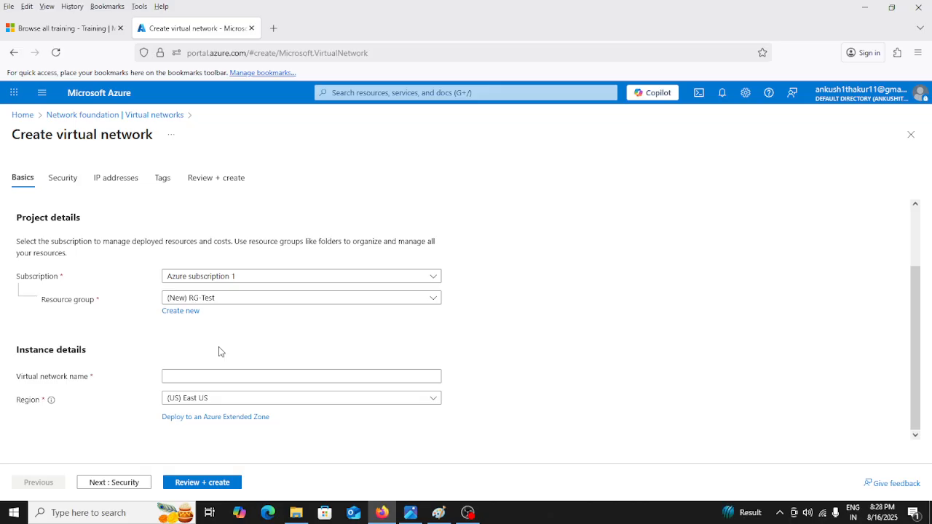
Name the virtual network V-net and continue to its security settings.
{"action": "left_click", "coordinate": [214, 376]}
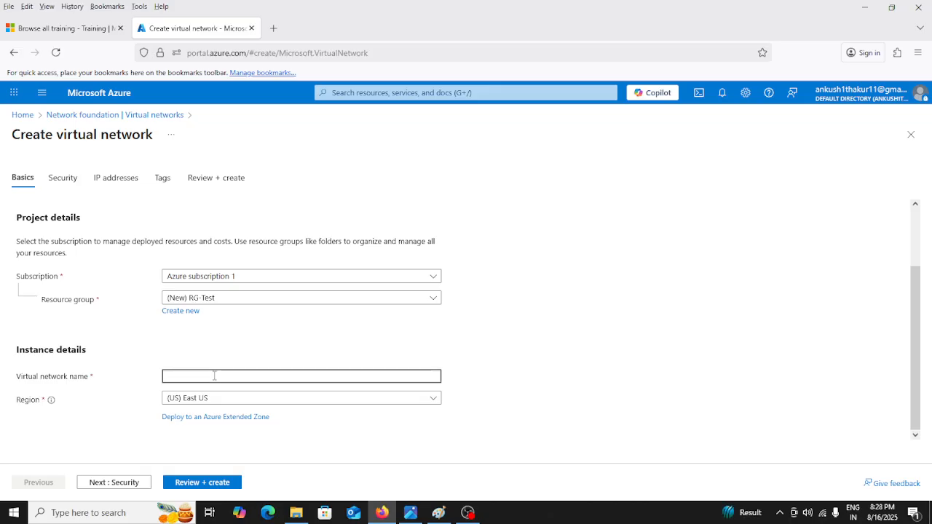
{"action": "type", "text": "V-net"}
{"action": "left_click", "coordinate": [109, 487]}
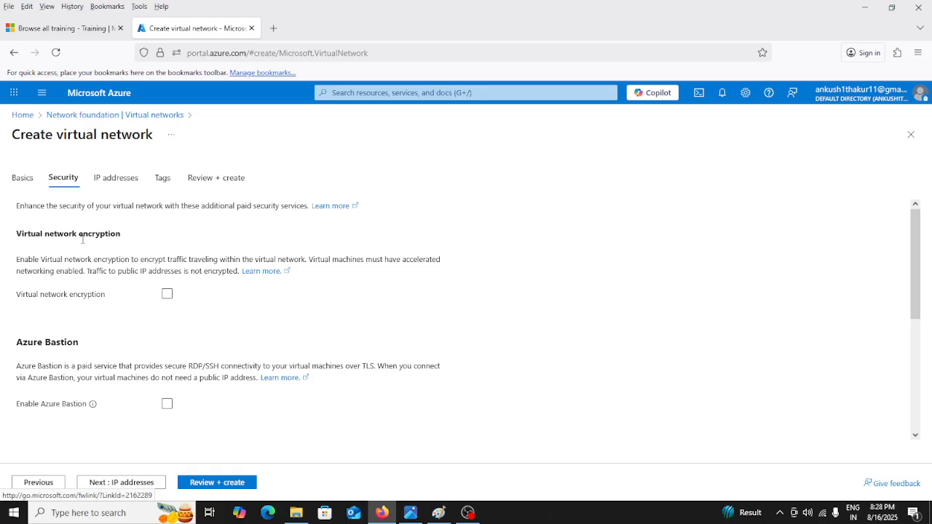
Examine the security options, IP address space with its subnet, and tag settings of the new virtual network.
{"action": "scroll", "coordinate": [125, 244], "scroll_direction": "down", "scroll_amount": 3}
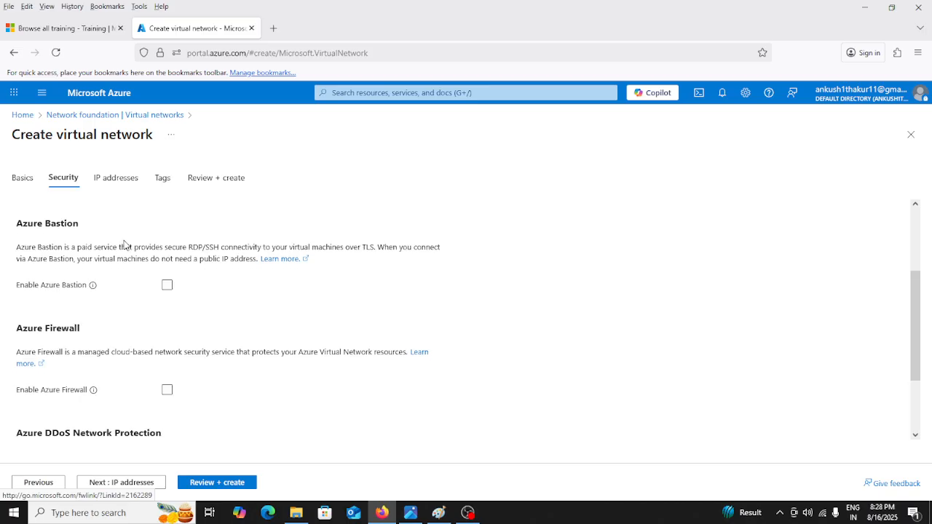
{"action": "scroll", "coordinate": [124, 335], "scroll_direction": "down", "scroll_amount": 2}
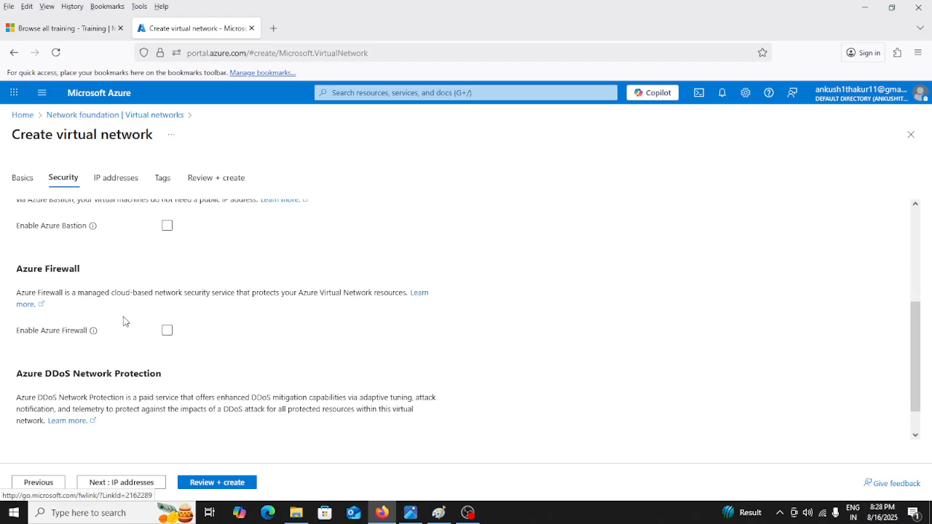
{"action": "scroll", "coordinate": [127, 350], "scroll_direction": "down", "scroll_amount": 1}
{"action": "scroll", "coordinate": [134, 353], "scroll_direction": "up", "scroll_amount": 3}
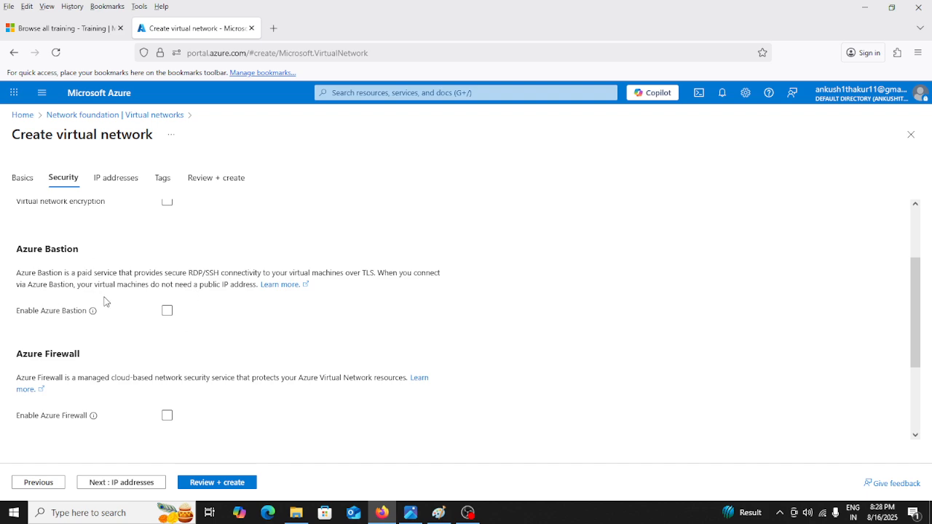
{"action": "left_click", "coordinate": [128, 183]}
{"action": "scroll", "coordinate": [131, 279], "scroll_direction": "down", "scroll_amount": 1}
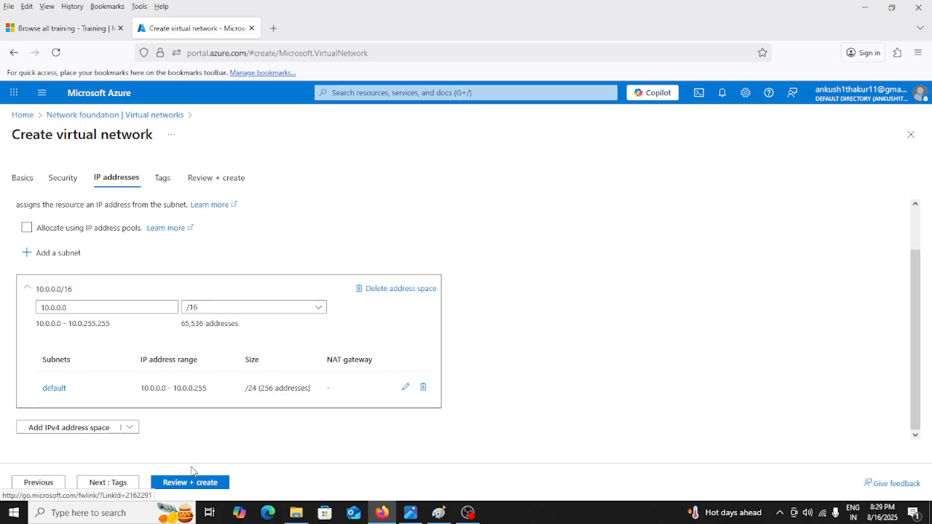
{"action": "left_click", "coordinate": [163, 179]}
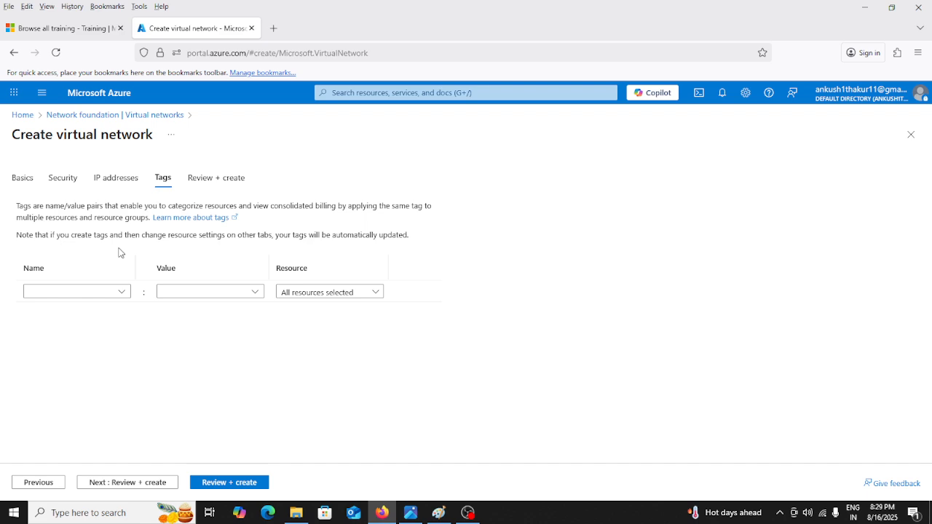
Validate the virtual network configuration and examine its name, security, address space and subnet in the summary.
{"action": "left_click", "coordinate": [208, 182]}
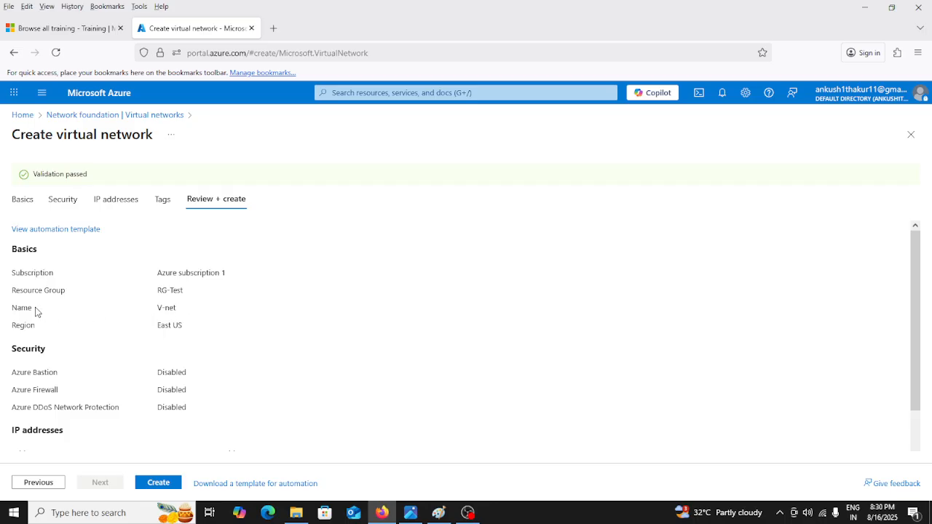
{"action": "left_click_drag", "start_coordinate": [179, 312], "coordinate": [15, 316]}
{"action": "scroll", "coordinate": [55, 324], "scroll_direction": "down", "scroll_amount": 1}
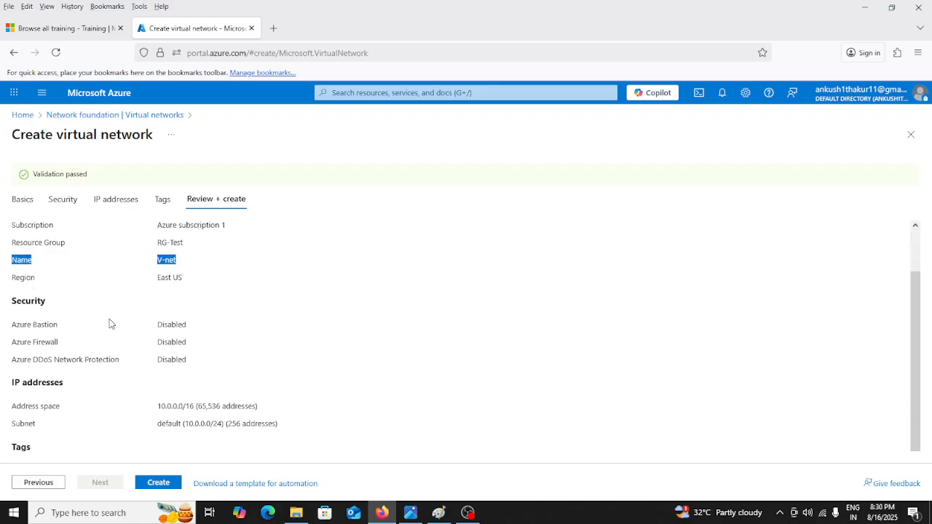
{"action": "left_click_drag", "start_coordinate": [188, 359], "coordinate": [5, 325]}
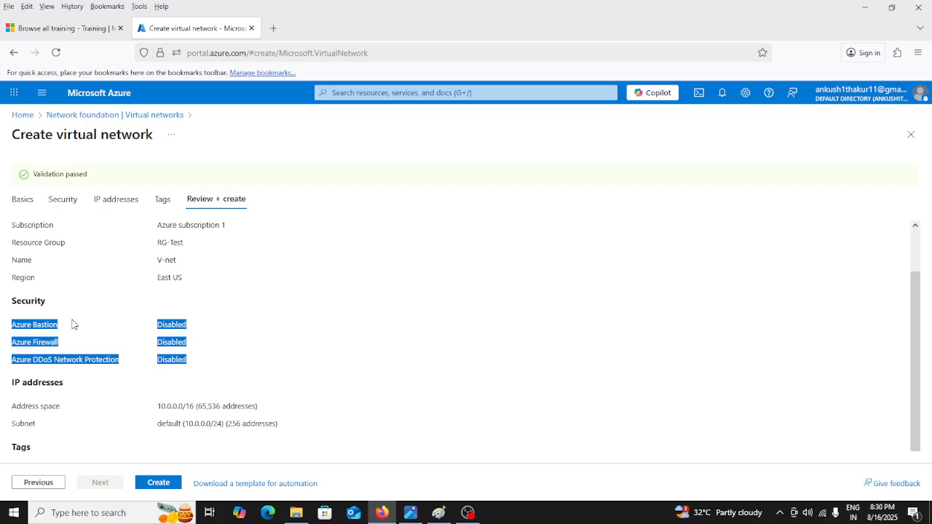
{"action": "left_click", "coordinate": [51, 408]}
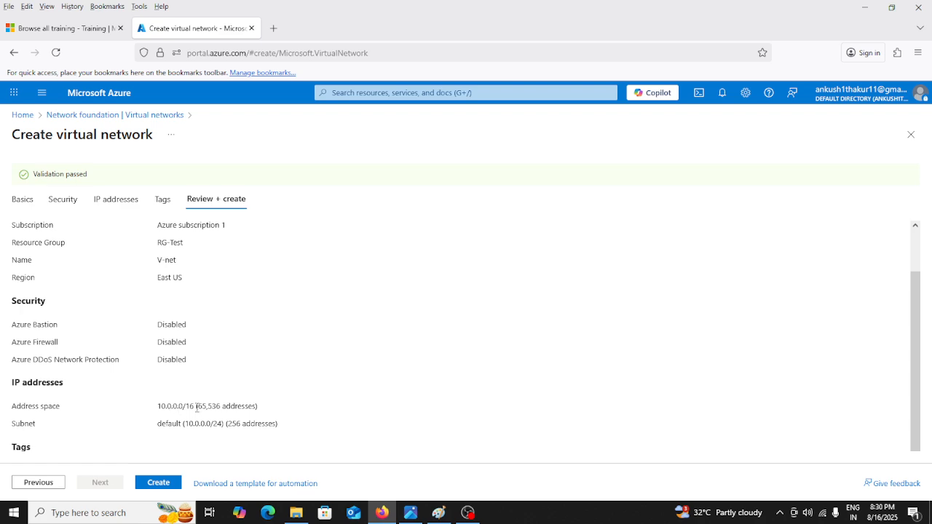
{"action": "left_click_drag", "start_coordinate": [196, 407], "coordinate": [161, 405]}
{"action": "left_click", "coordinate": [242, 410]}
{"action": "left_click_drag", "start_coordinate": [222, 425], "coordinate": [212, 424]}
{"action": "left_click", "coordinate": [220, 437]}
{"action": "left_click_drag", "start_coordinate": [222, 424], "coordinate": [279, 424]}
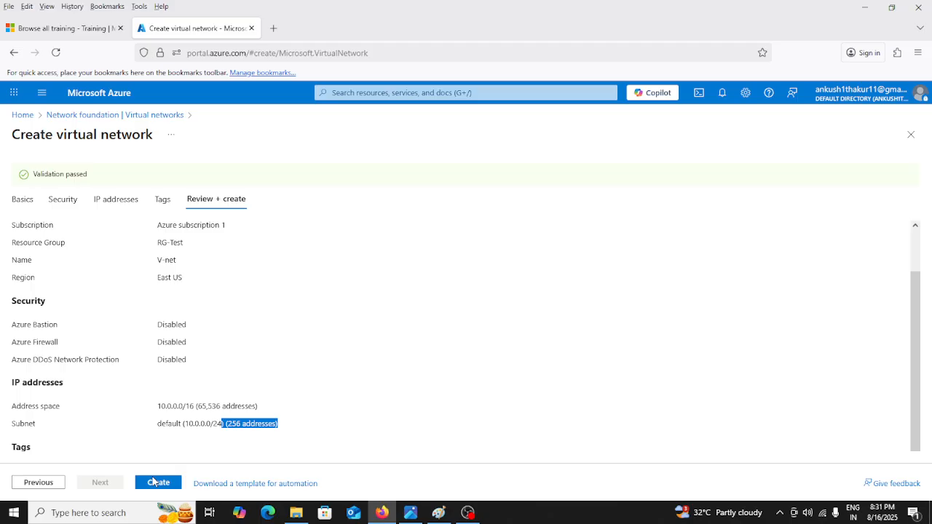
Create the V-net virtual network and open the Virtual networks list to check for it.
{"action": "left_click", "coordinate": [154, 481]}
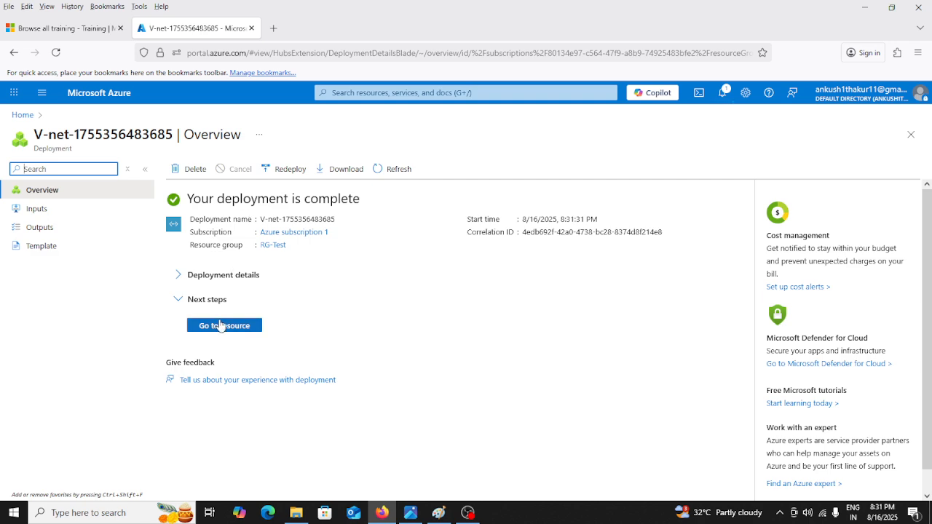
{"action": "left_click", "coordinate": [348, 90]}
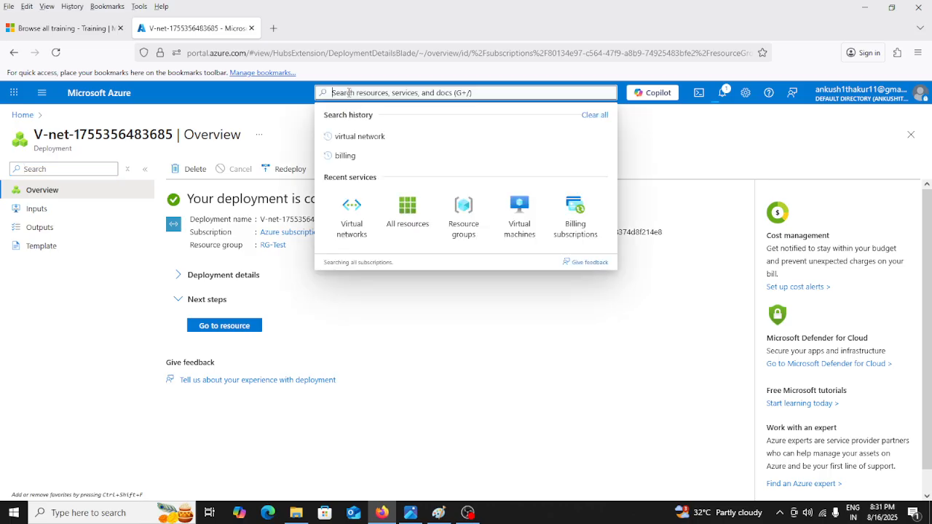
{"action": "left_click", "coordinate": [357, 138]}
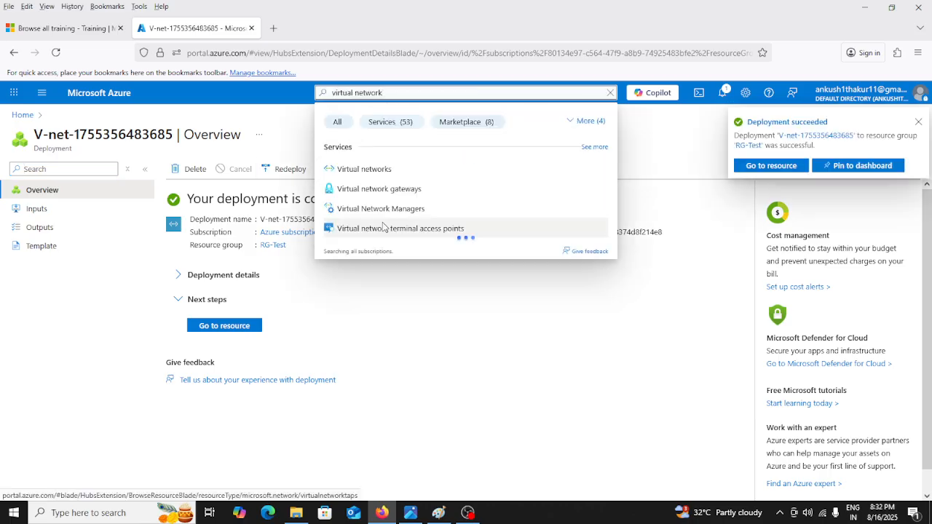
{"action": "left_click", "coordinate": [386, 171]}
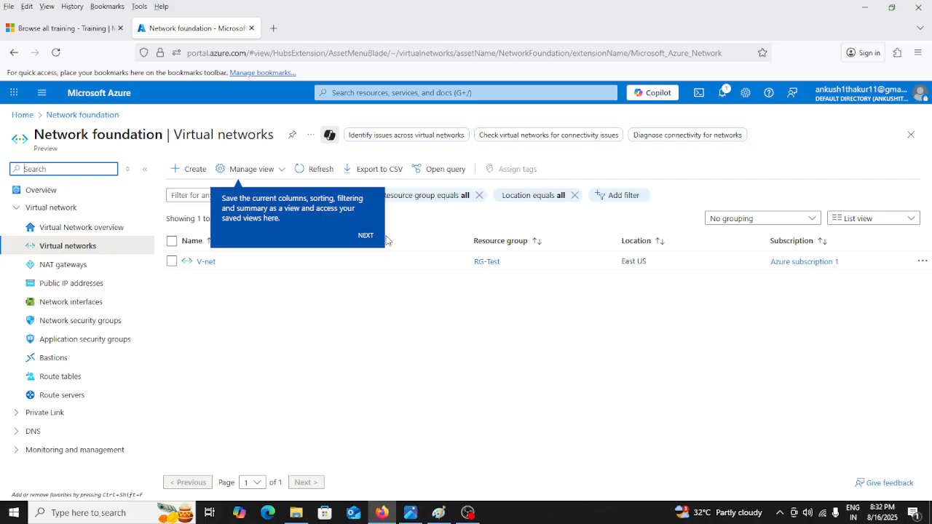
Search the portal for "virtual machine" and open the Virtual machines service.
{"action": "left_click", "coordinate": [350, 93]}
{"action": "type", "text": "virtual machine"}
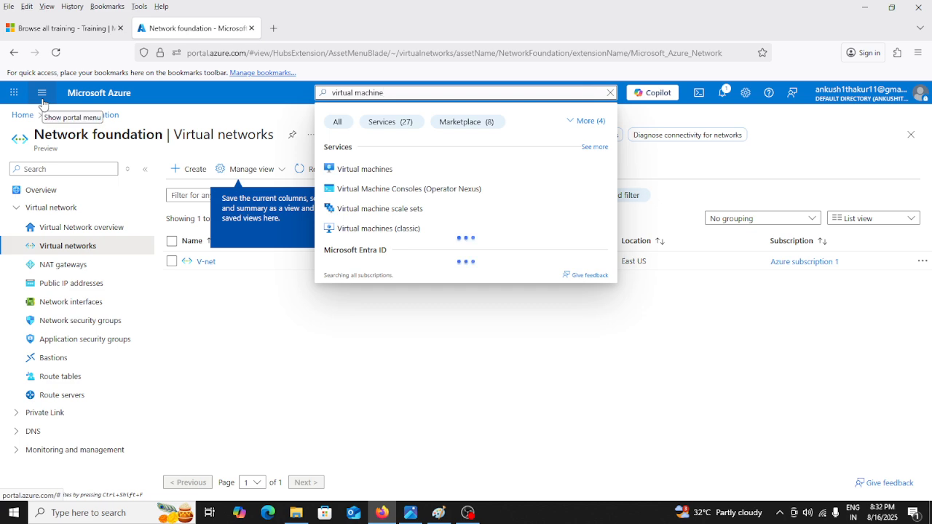
{"action": "left_click", "coordinate": [342, 167]}
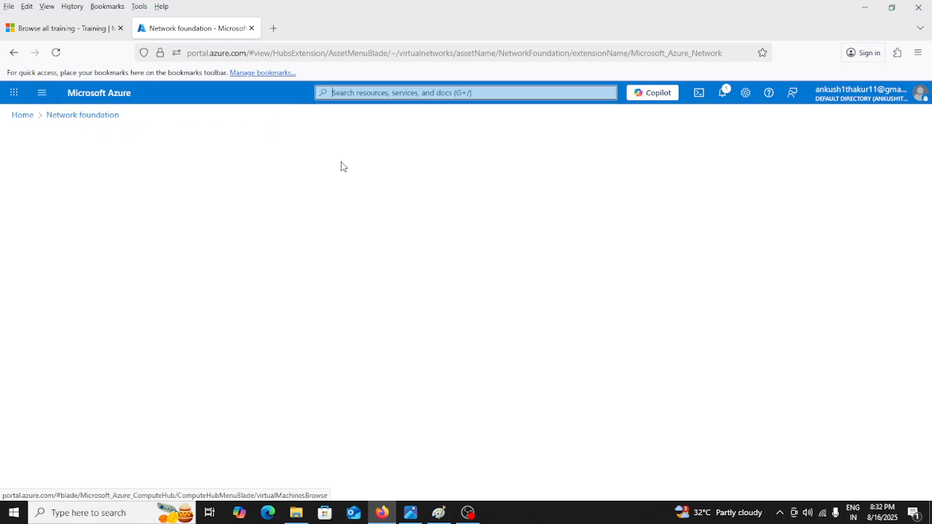
{"action": "left_click", "coordinate": [42, 93]}
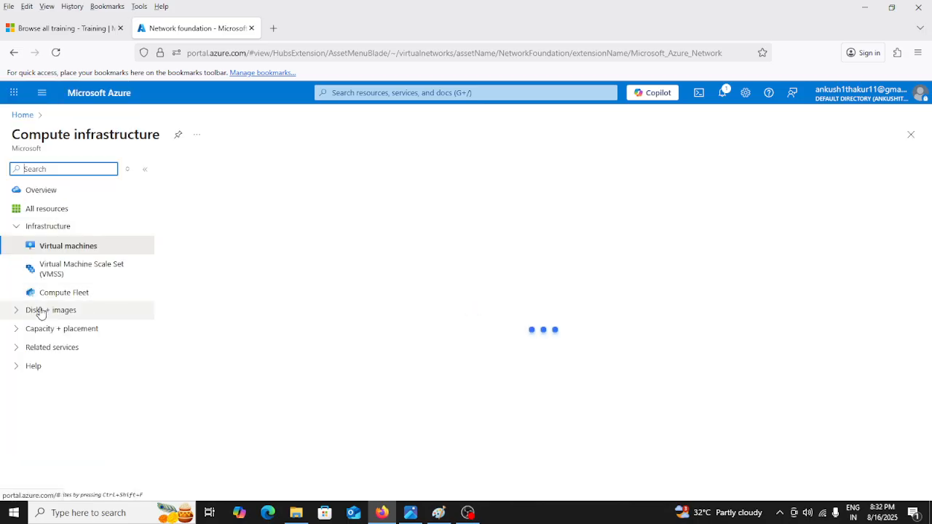
{"action": "left_click", "coordinate": [42, 97]}
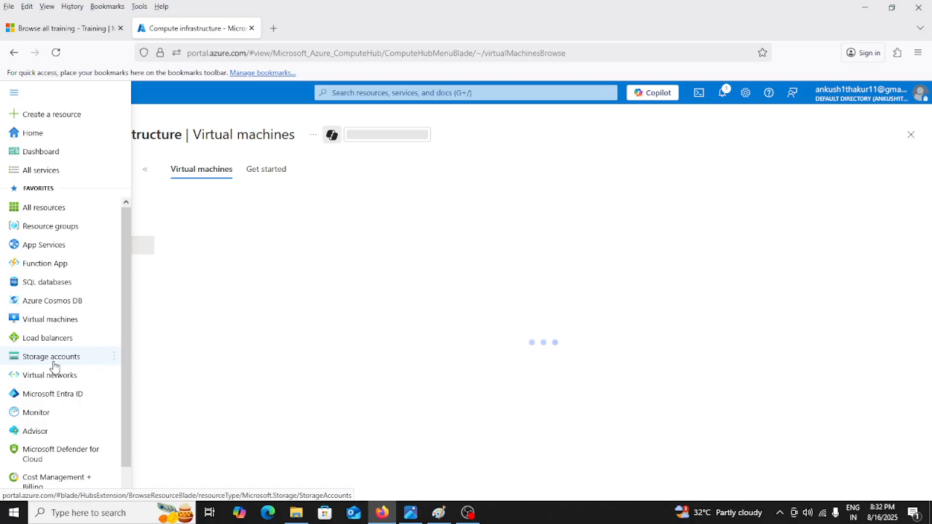
{"action": "scroll", "coordinate": [54, 342], "scroll_direction": "down", "scroll_amount": 1}
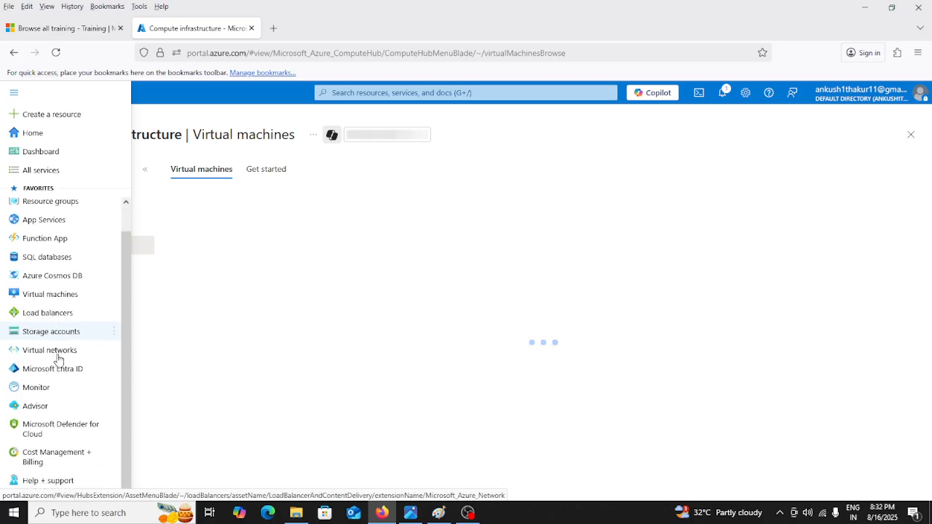
{"action": "scroll", "coordinate": [59, 375], "scroll_direction": "up", "scroll_amount": 1}
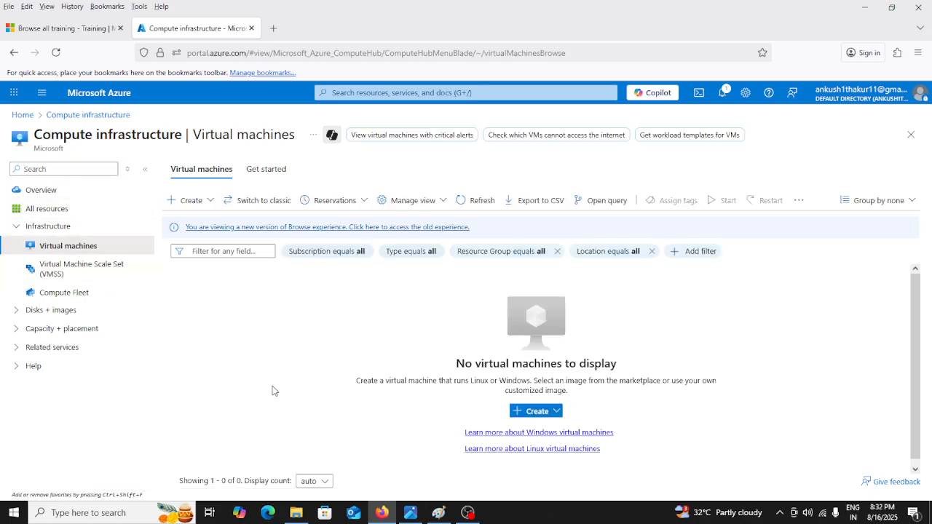
Start creating a virtual machine in the RG-Test resource group and name it VM.
{"action": "left_click", "coordinate": [538, 411]}
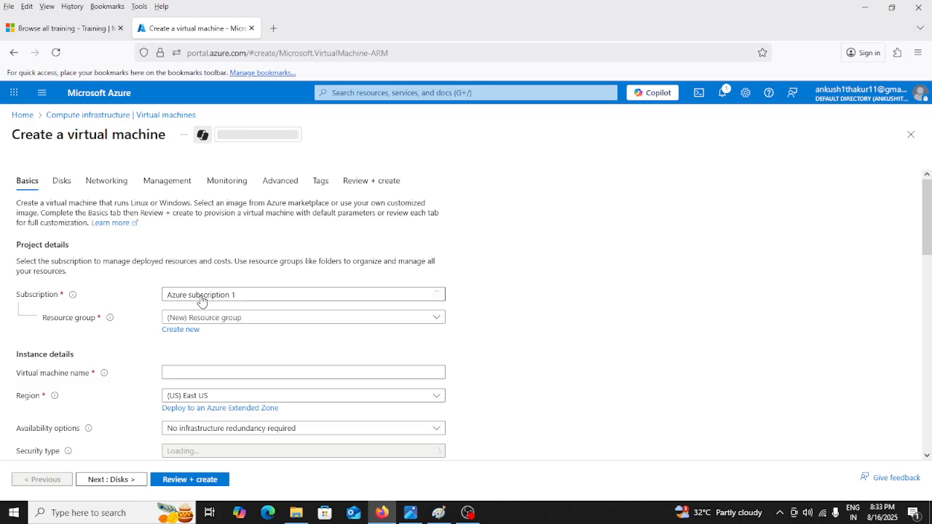
{"action": "left_click", "coordinate": [269, 318]}
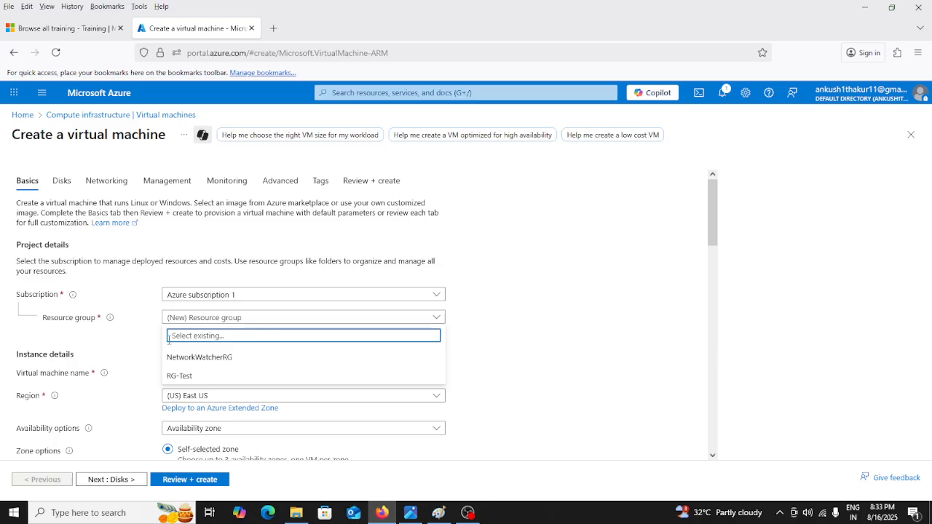
{"action": "left_click", "coordinate": [204, 377]}
{"action": "scroll", "coordinate": [174, 327], "scroll_direction": "down", "scroll_amount": 1}
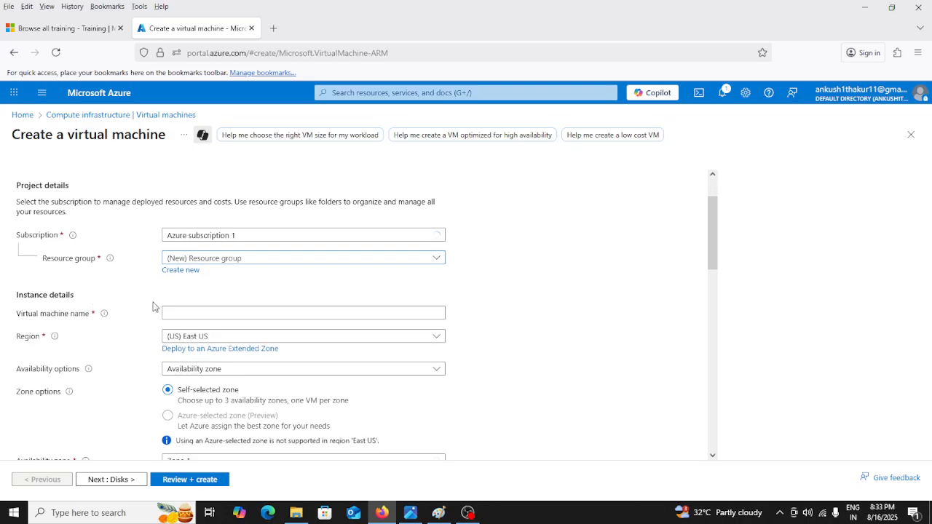
{"action": "left_click", "coordinate": [191, 311]}
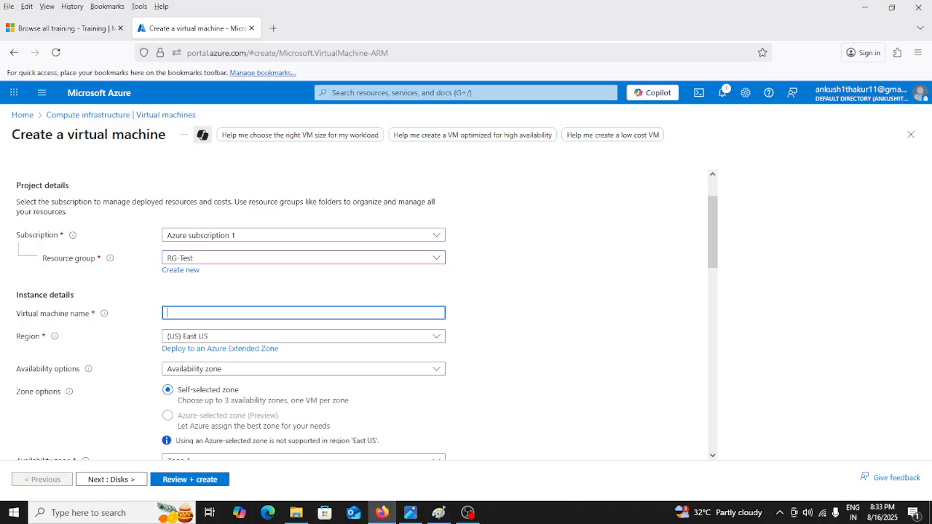
{"action": "type", "text": "VM"}
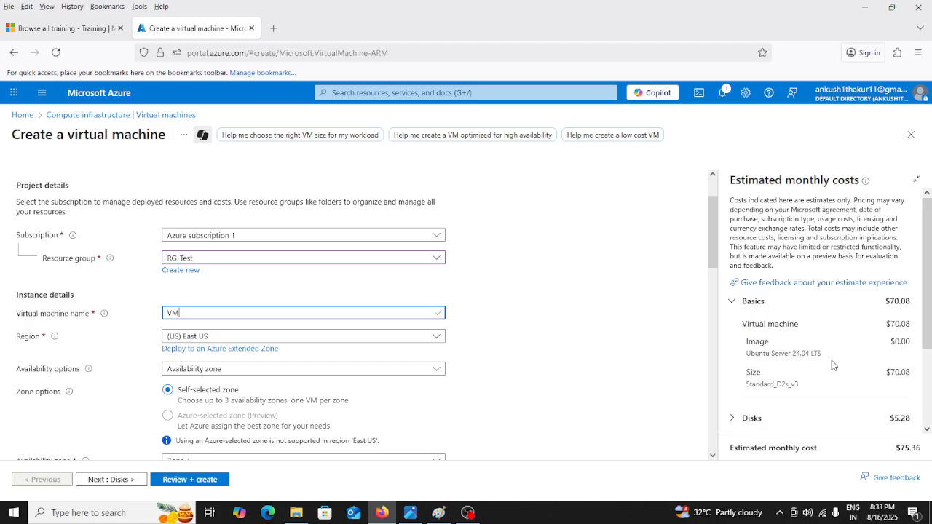
{"action": "scroll", "coordinate": [834, 365], "scroll_direction": "down", "scroll_amount": 3}
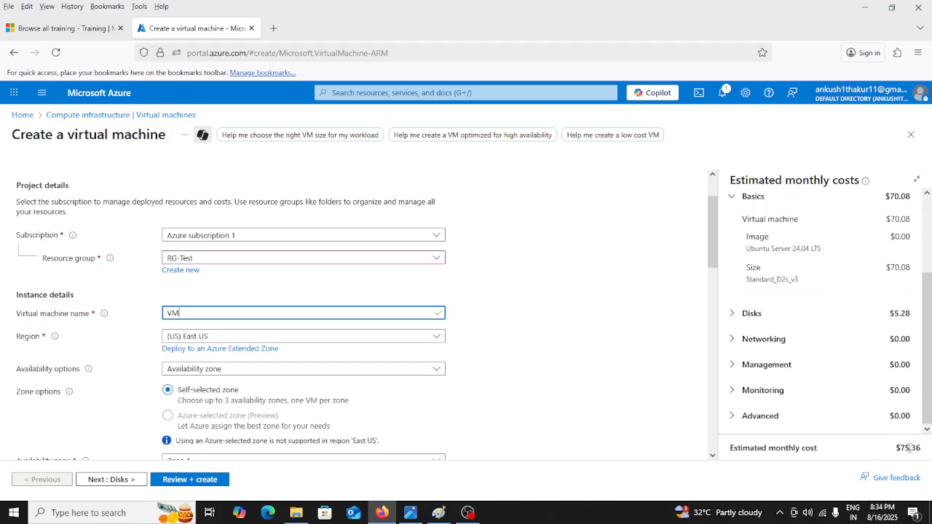
Set the virtual machine's availability options to No infrastructure redundancy required and its security type to Standard.
{"action": "scroll", "coordinate": [371, 263], "scroll_direction": "down", "scroll_amount": 1}
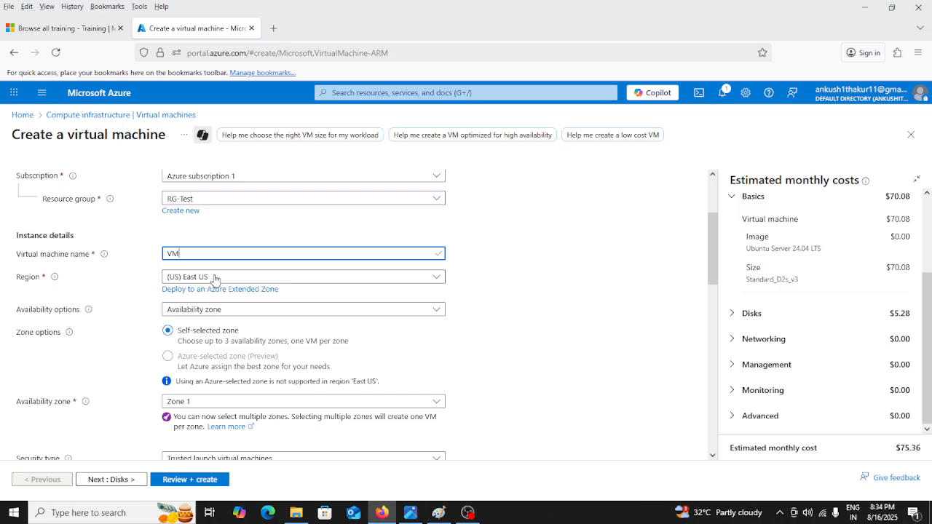
{"action": "mouse_move", "coordinate": [87, 312]}
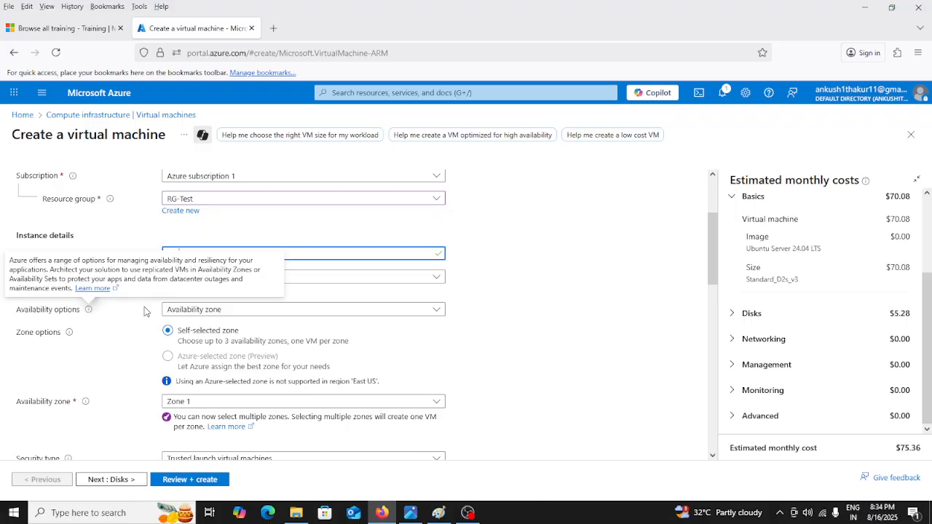
{"action": "left_click", "coordinate": [231, 312]}
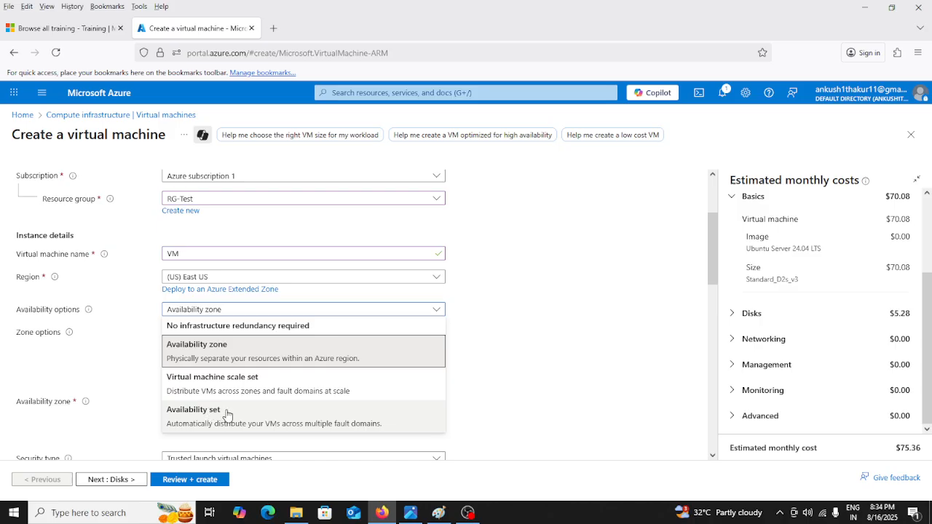
{"action": "left_click", "coordinate": [285, 326]}
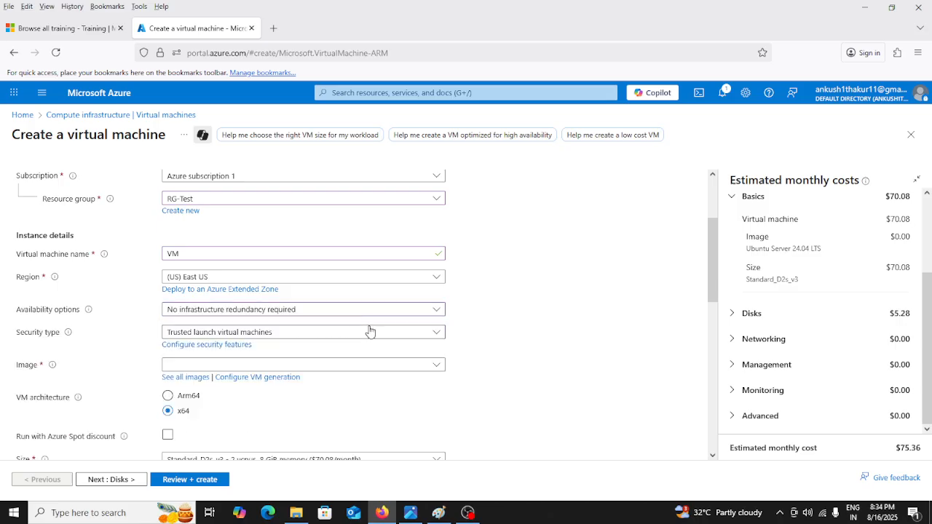
{"action": "left_click", "coordinate": [250, 335]}
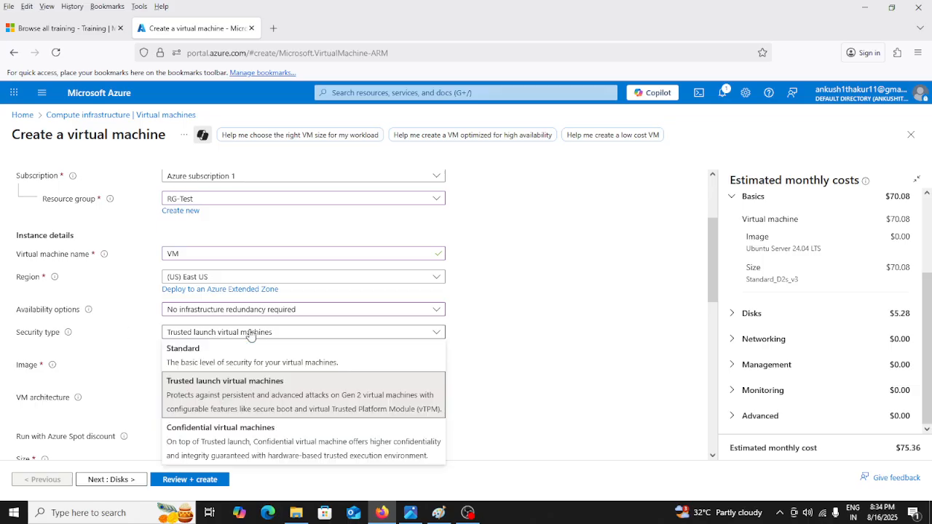
{"action": "left_click", "coordinate": [208, 353]}
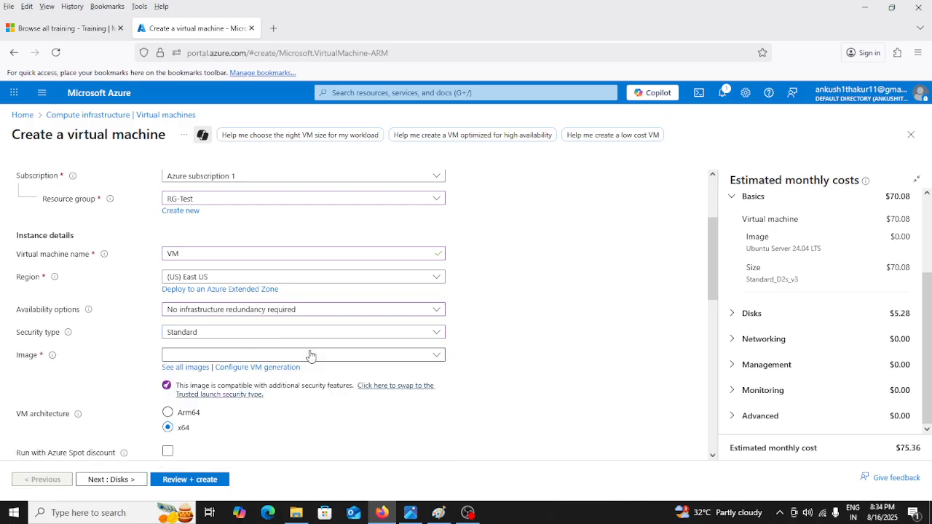
Choose Windows Server 2022 Datacenter: Azure Edition - x64 Gen2 as the virtual machine's image.
{"action": "left_click", "coordinate": [436, 357]}
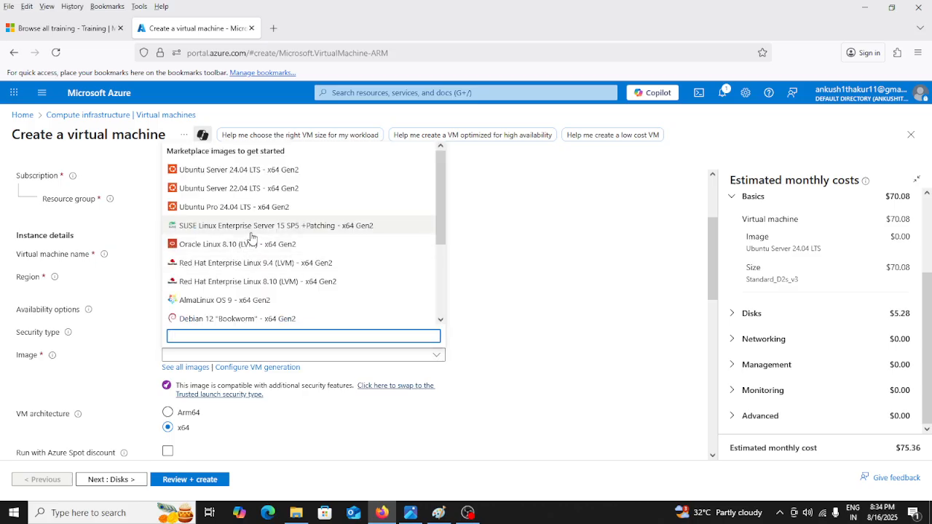
{"action": "scroll", "coordinate": [251, 238], "scroll_direction": "down", "scroll_amount": 3}
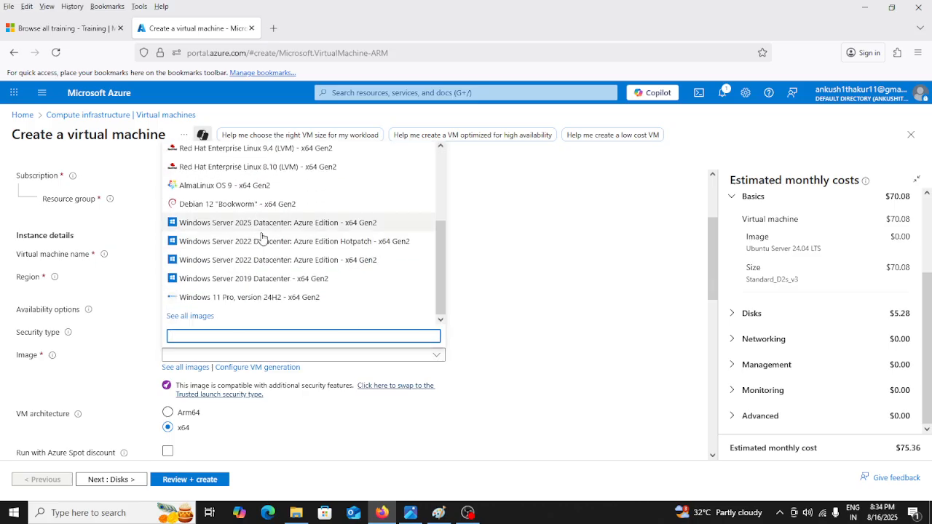
{"action": "left_click", "coordinate": [261, 259]}
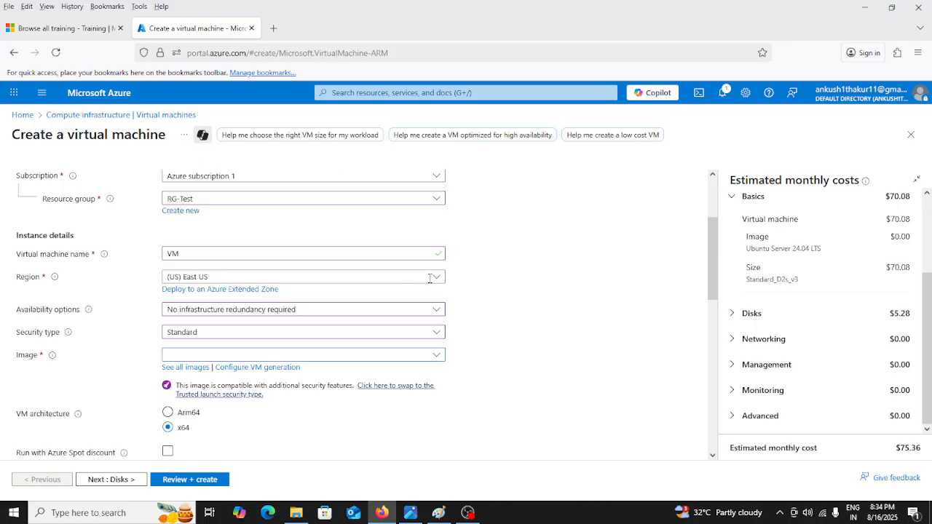
Examine the full list of VM sizes, including the D-Series v6 specifications and monthly costs, and return to the creation form.
{"action": "scroll", "coordinate": [491, 289], "scroll_direction": "down", "scroll_amount": 3}
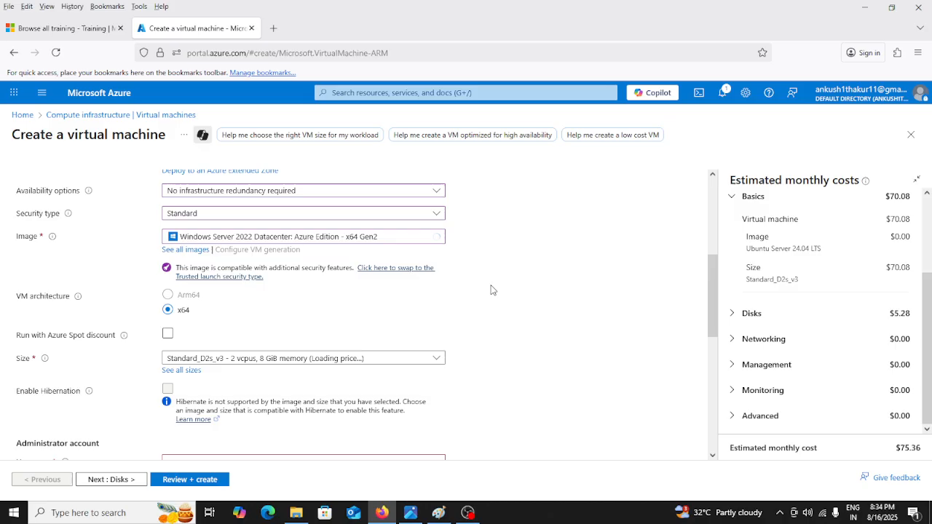
{"action": "scroll", "coordinate": [491, 289], "scroll_direction": "down", "scroll_amount": 2}
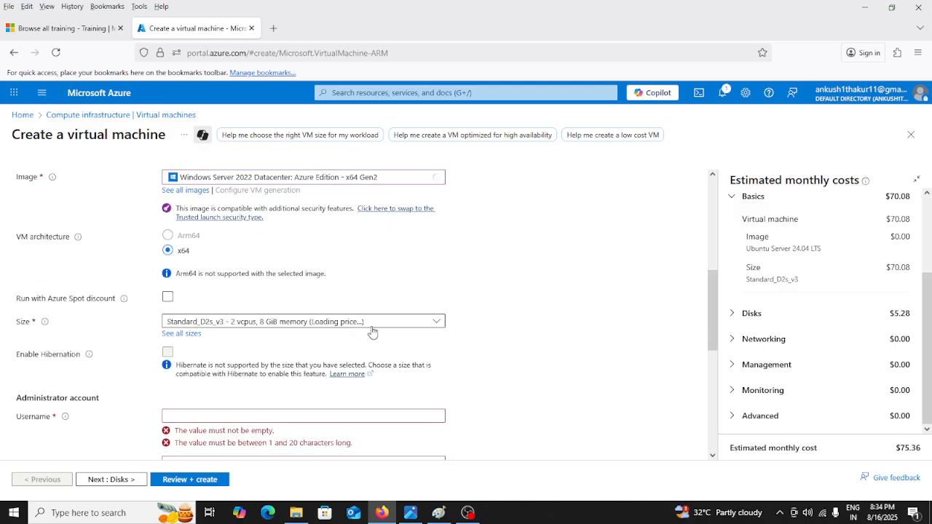
{"action": "left_click", "coordinate": [371, 325]}
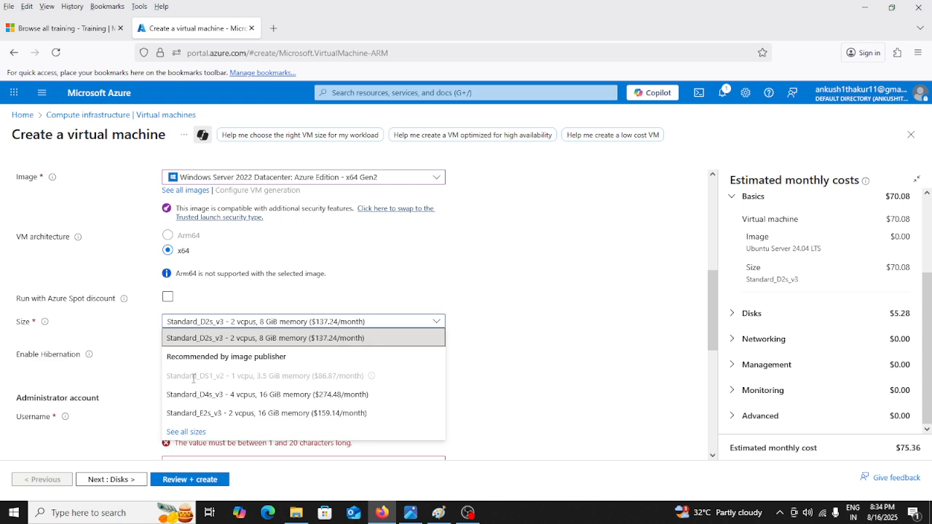
{"action": "left_click", "coordinate": [187, 432]}
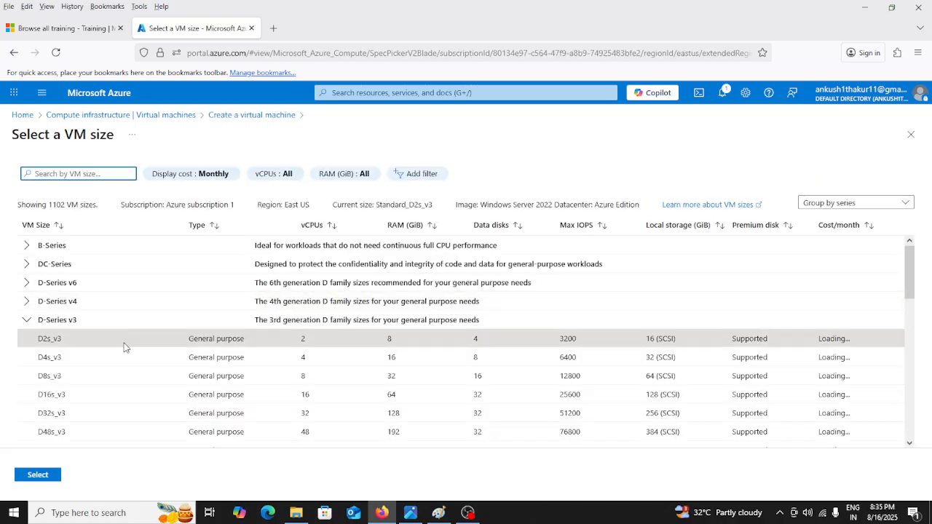
{"action": "left_click", "coordinate": [226, 339]}
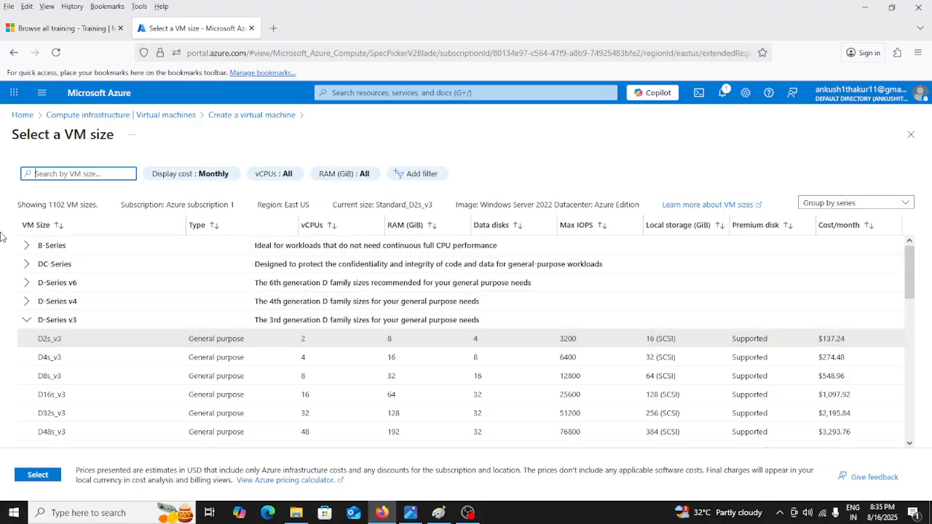
{"action": "left_click", "coordinate": [28, 286]}
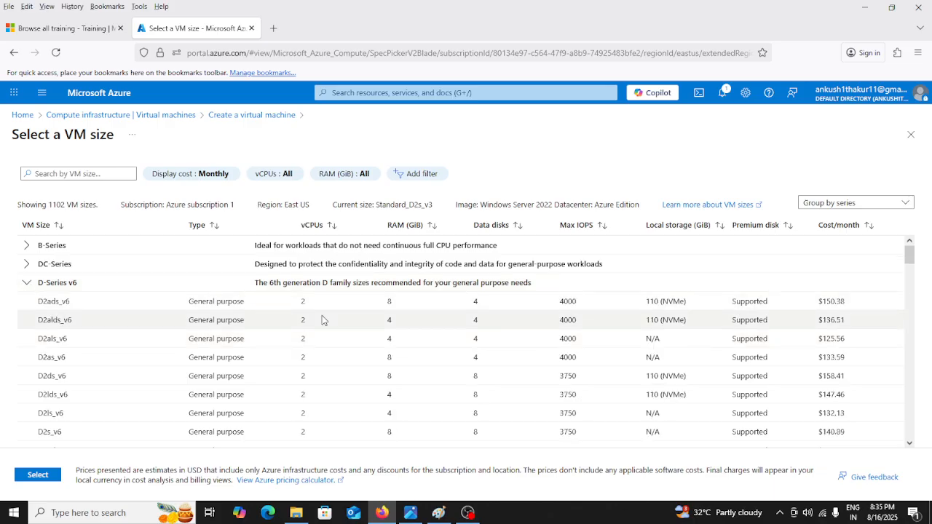
{"action": "scroll", "coordinate": [354, 357], "scroll_direction": "down", "scroll_amount": 2}
{"action": "scroll", "coordinate": [354, 359], "scroll_direction": "down", "scroll_amount": 5}
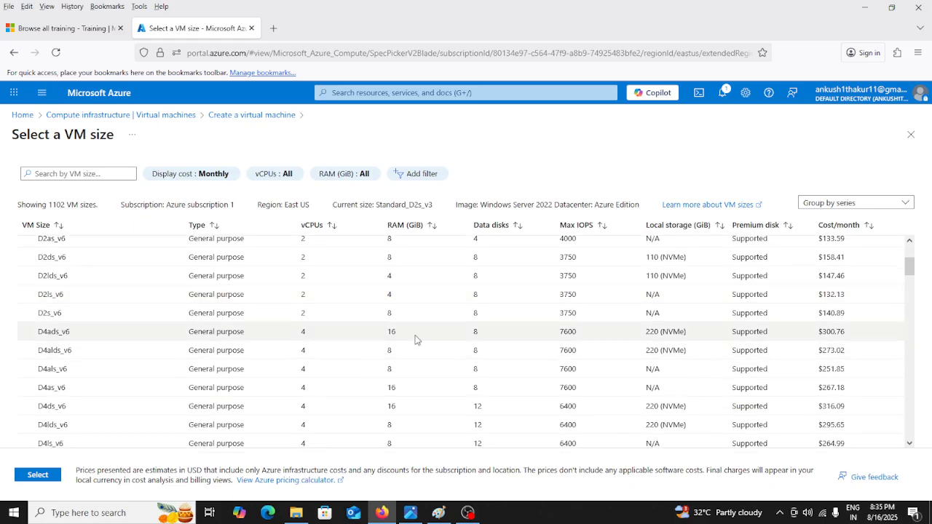
{"action": "scroll", "coordinate": [396, 377], "scroll_direction": "down", "scroll_amount": 7}
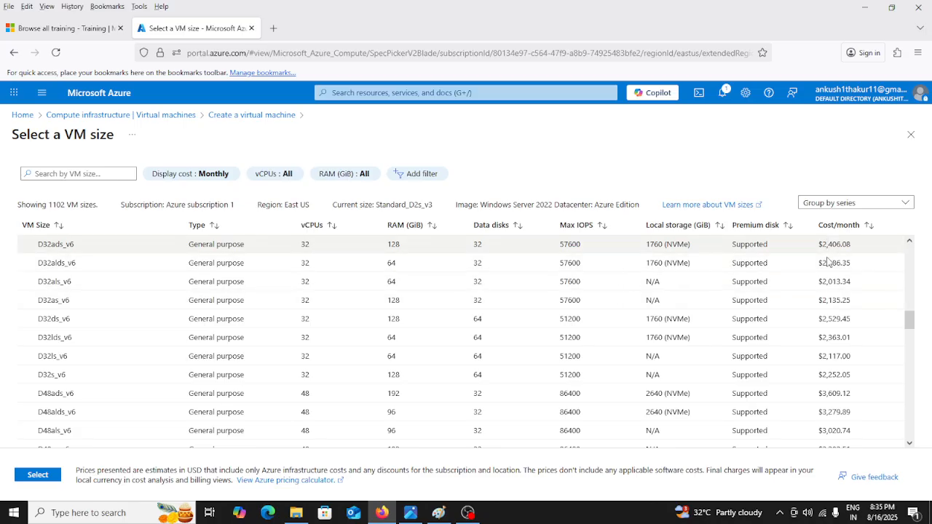
{"action": "scroll", "coordinate": [833, 340], "scroll_direction": "down", "scroll_amount": 5}
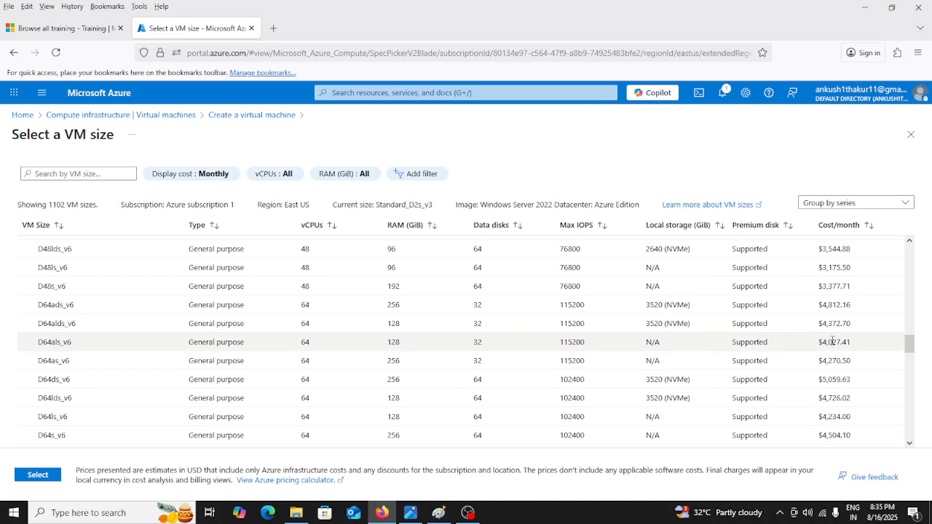
{"action": "scroll", "coordinate": [830, 308], "scroll_direction": "down", "scroll_amount": 8}
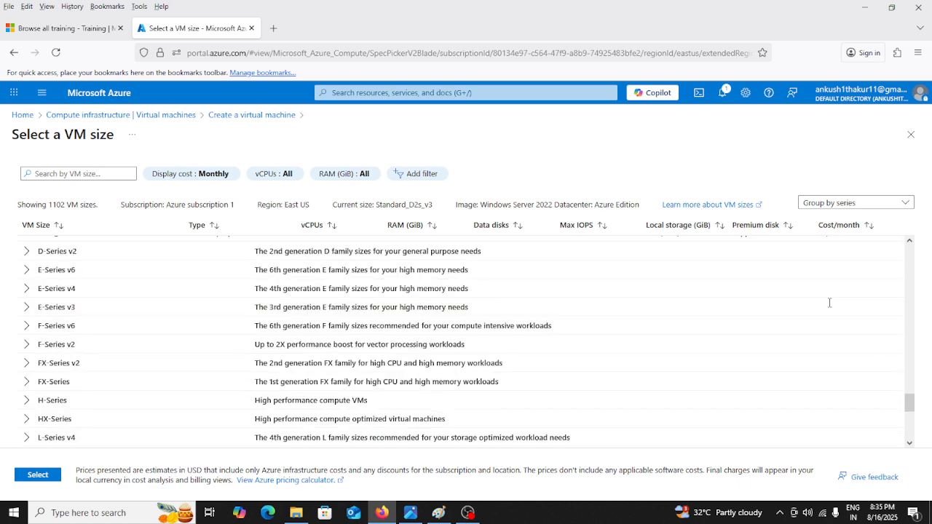
{"action": "scroll", "coordinate": [828, 307], "scroll_direction": "down", "scroll_amount": 3}
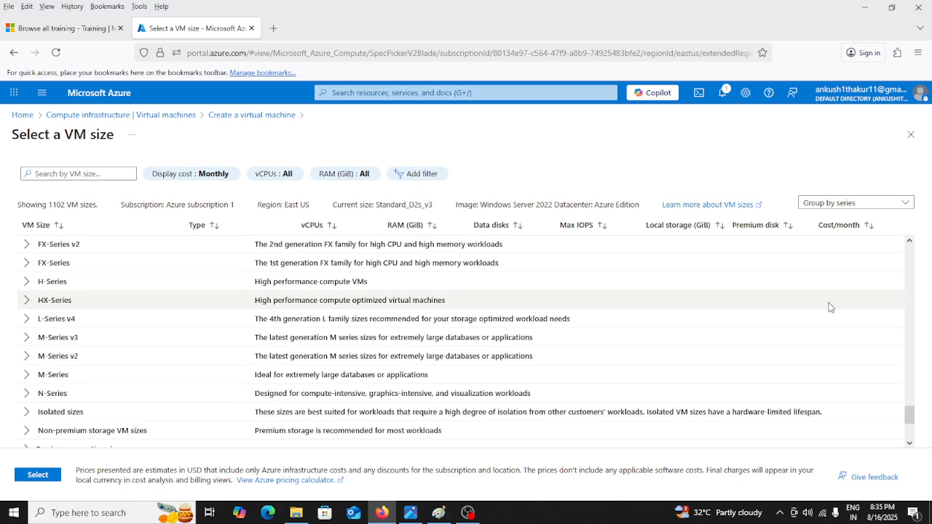
{"action": "left_click", "coordinate": [906, 135]}
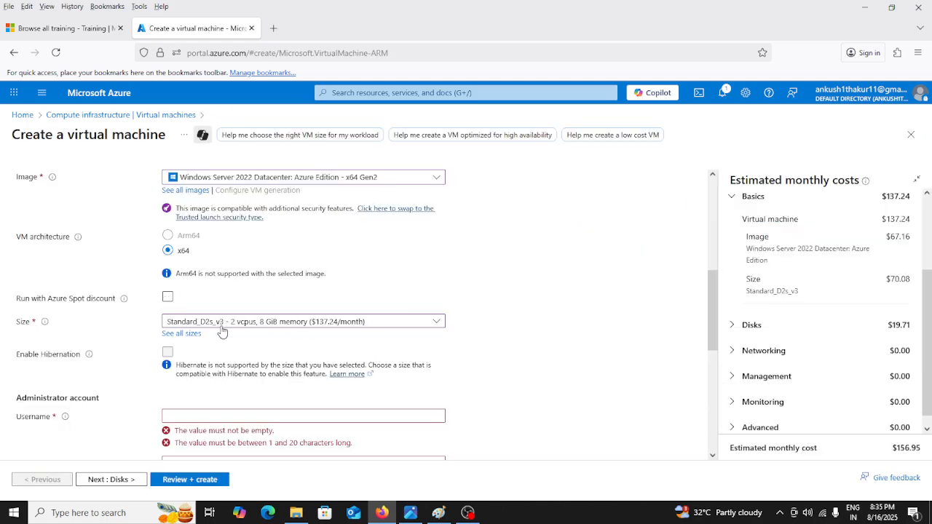
{"action": "left_click", "coordinate": [259, 328]}
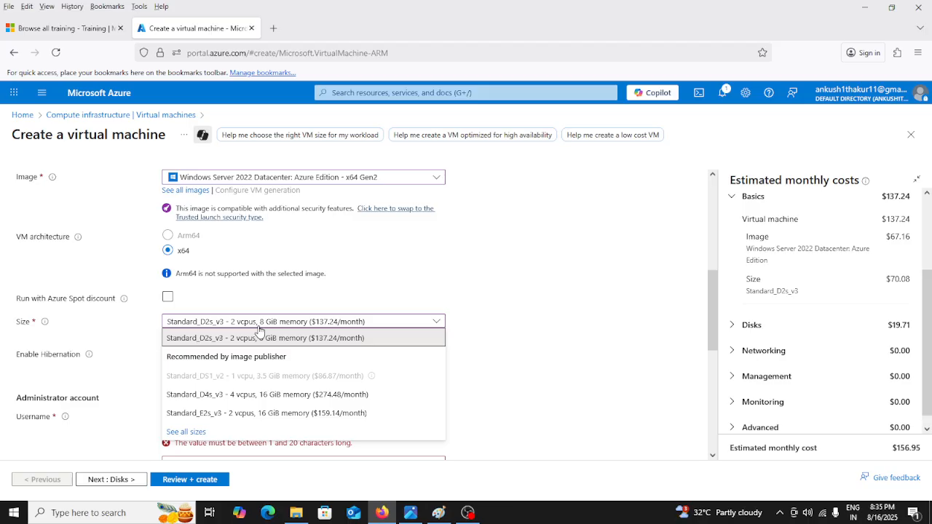
{"action": "left_click", "coordinate": [529, 316]}
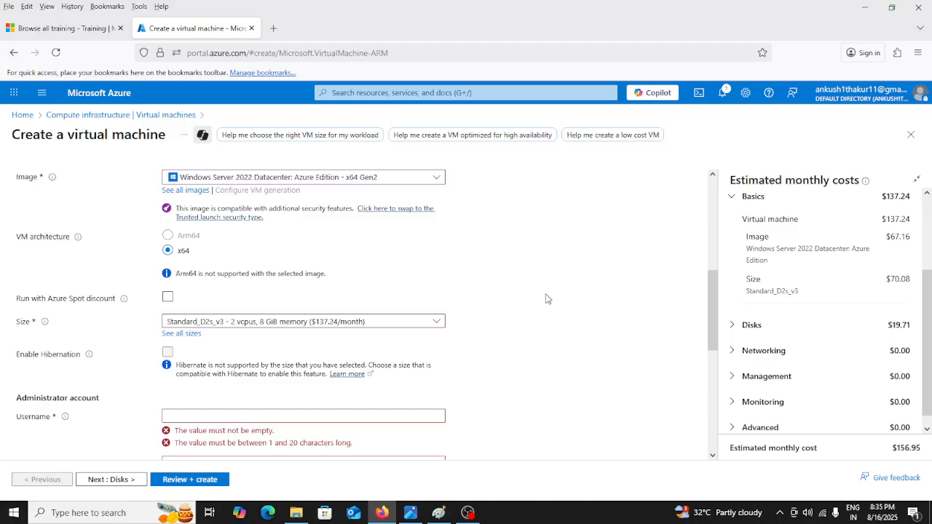
Fill in the administrator account with username IT, its saved password and the matching password confirmation.
{"action": "scroll", "coordinate": [224, 354], "scroll_direction": "down", "scroll_amount": 3}
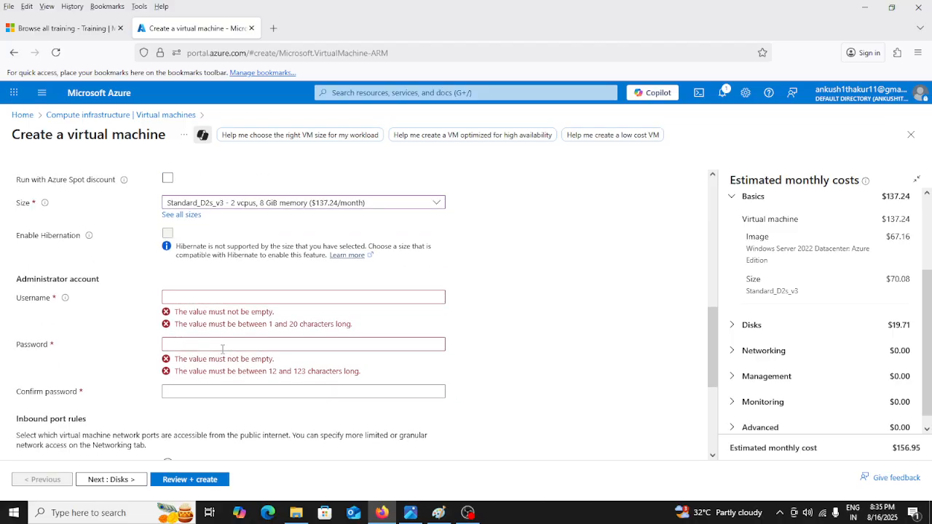
{"action": "left_click", "coordinate": [210, 297]}
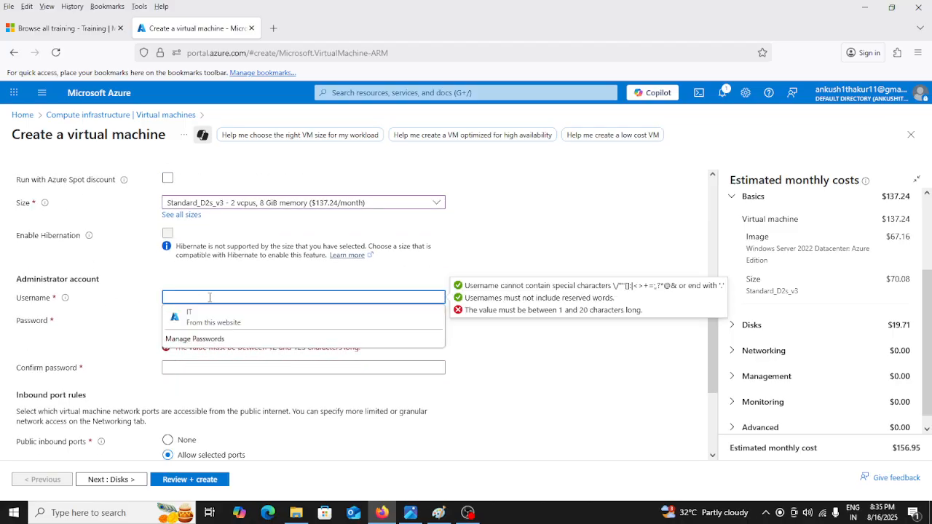
{"action": "left_click", "coordinate": [212, 313]}
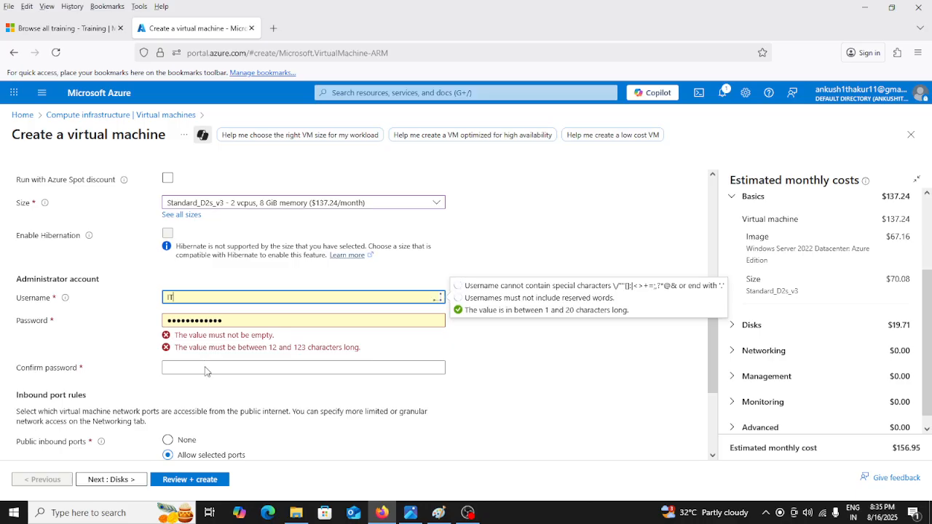
{"action": "left_click", "coordinate": [209, 342]}
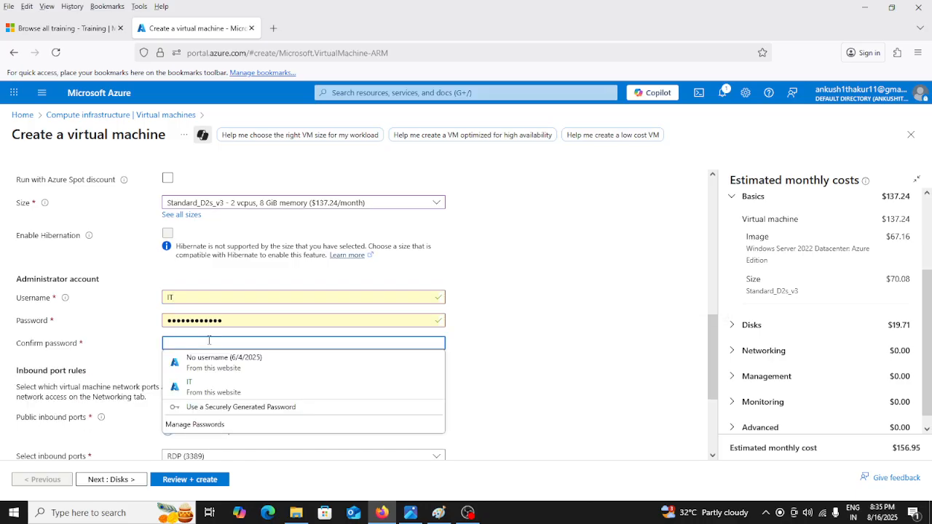
{"action": "type", "text": "••••••••"}
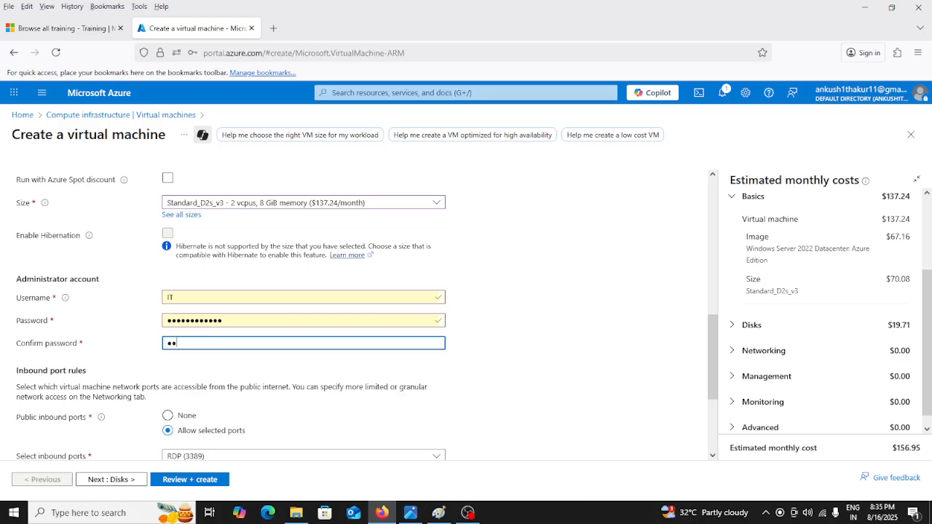
{"action": "type", "text": "••••"}
Allow HTTP (80) and HTTPS (443) as public inbound ports in addition to RDP (3389).
{"action": "scroll", "coordinate": [352, 391], "scroll_direction": "down", "scroll_amount": 3}
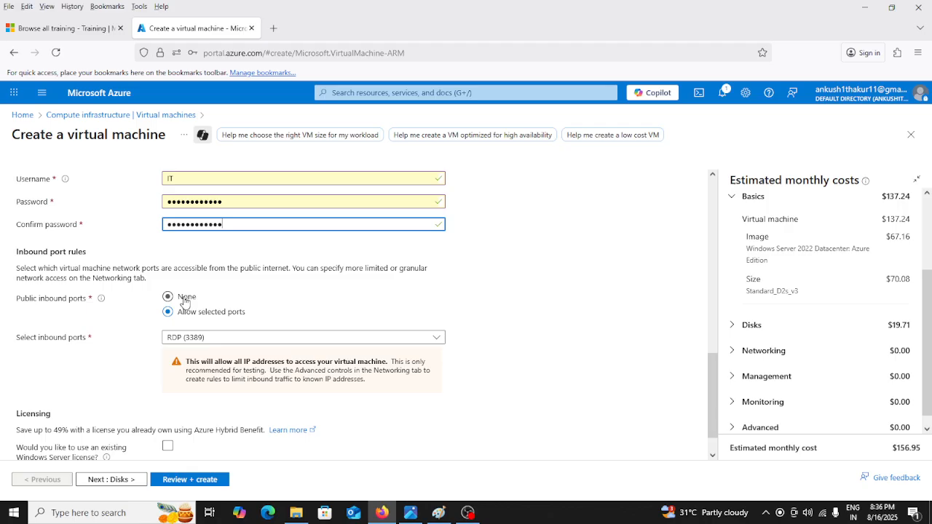
{"action": "left_click", "coordinate": [220, 337]}
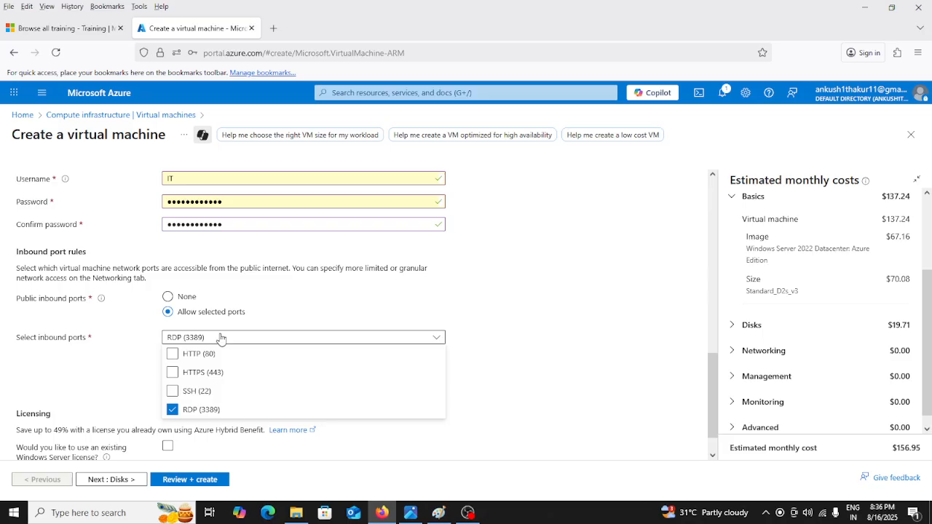
{"action": "left_click", "coordinate": [172, 354]}
{"action": "left_click", "coordinate": [175, 373]}
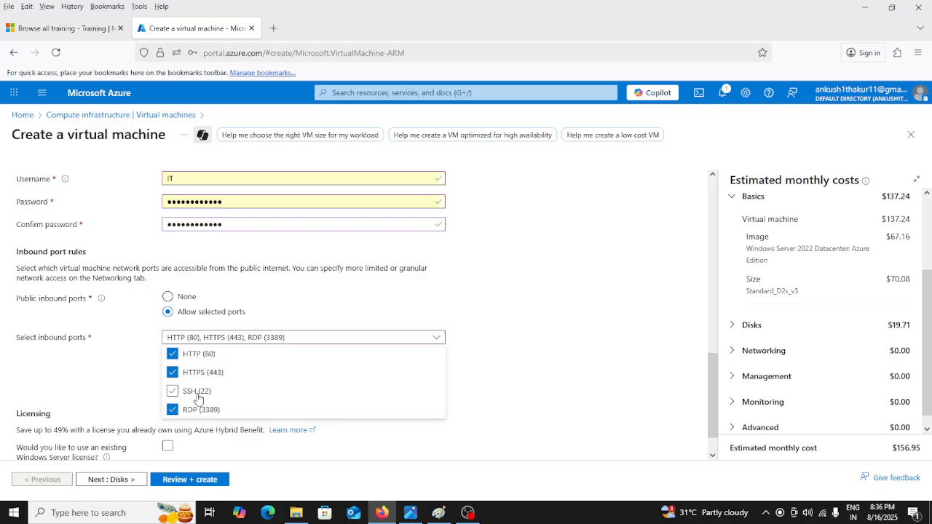
{"action": "left_click", "coordinate": [585, 287]}
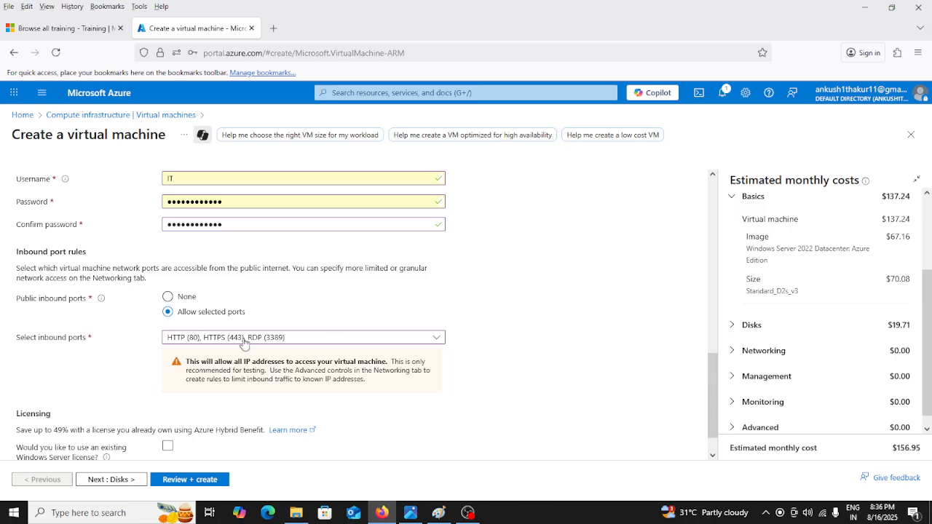
Proceed to the disk settings and set the OS disk type to Standard SSD with locally-redundant storage.
{"action": "scroll", "coordinate": [246, 342], "scroll_direction": "down", "scroll_amount": 1}
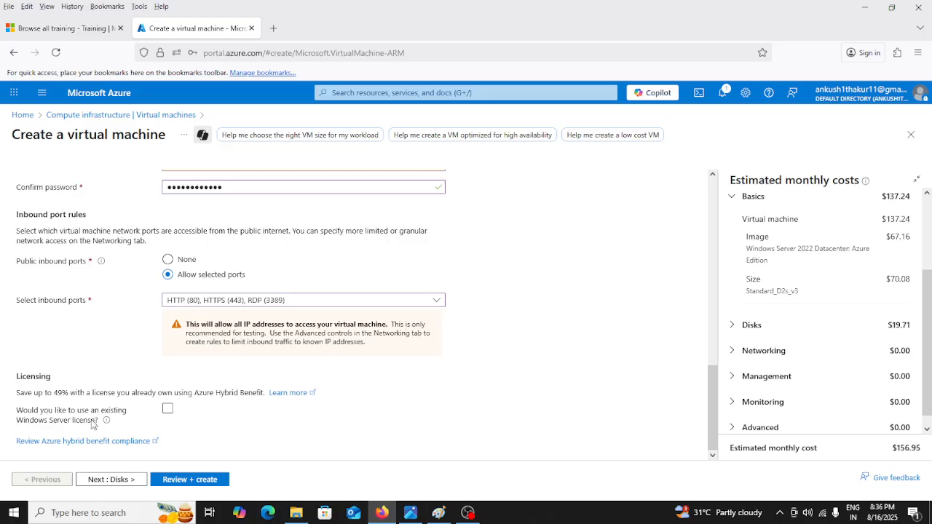
{"action": "left_click", "coordinate": [124, 480]}
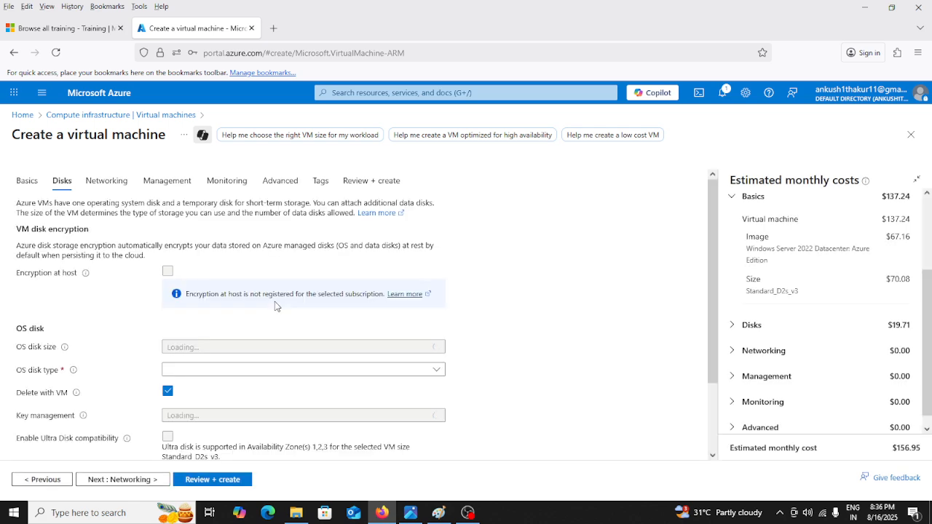
{"action": "scroll", "coordinate": [182, 262], "scroll_direction": "down", "scroll_amount": 2}
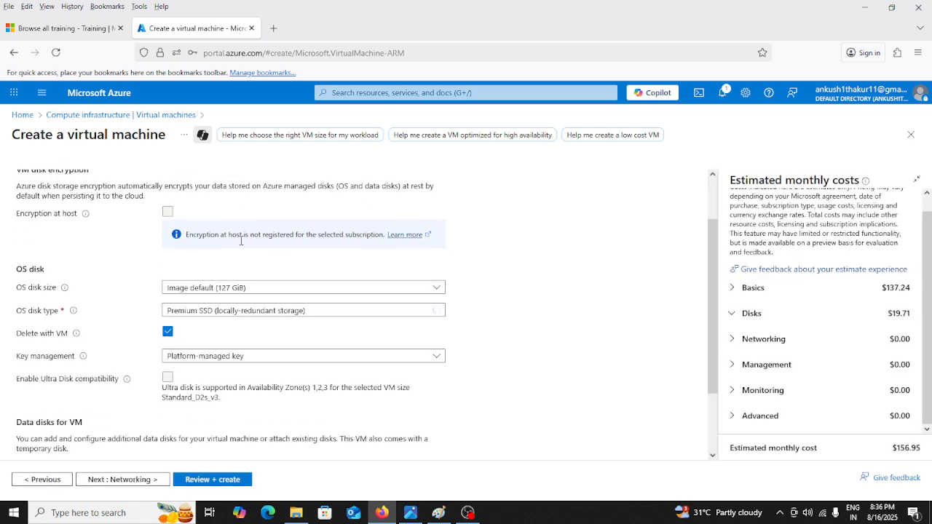
{"action": "left_click", "coordinate": [231, 291]}
{"action": "left_click", "coordinate": [230, 291]}
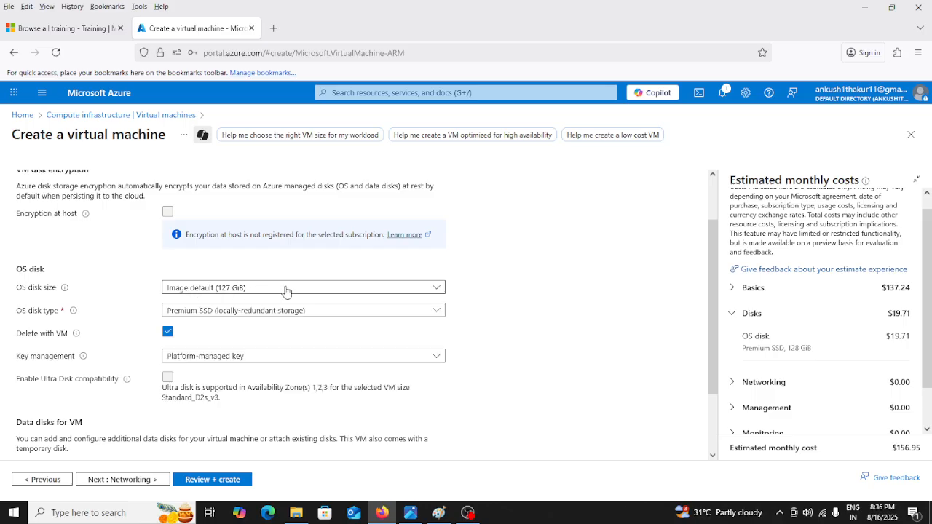
{"action": "scroll", "coordinate": [284, 291], "scroll_direction": "down", "scroll_amount": 1}
{"action": "left_click", "coordinate": [289, 251]}
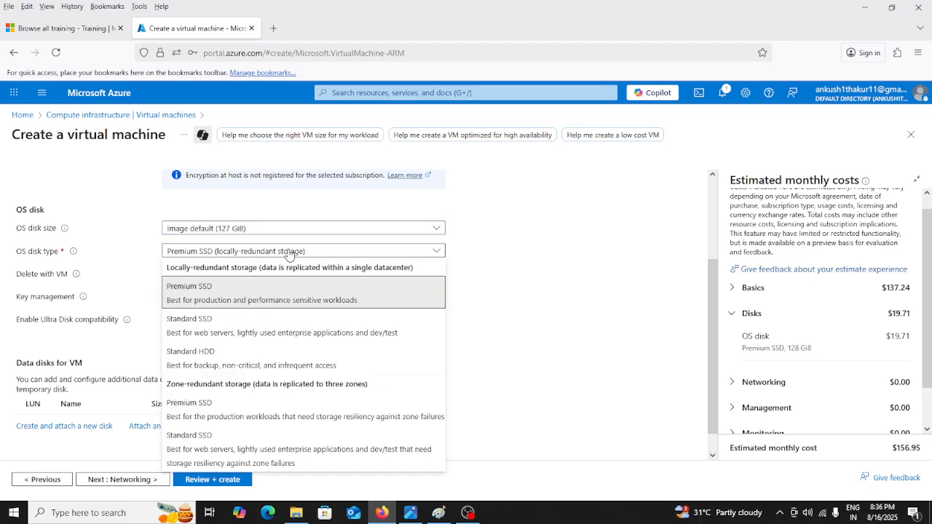
{"action": "left_click", "coordinate": [220, 328]}
{"action": "scroll", "coordinate": [147, 297], "scroll_direction": "down", "scroll_amount": 1}
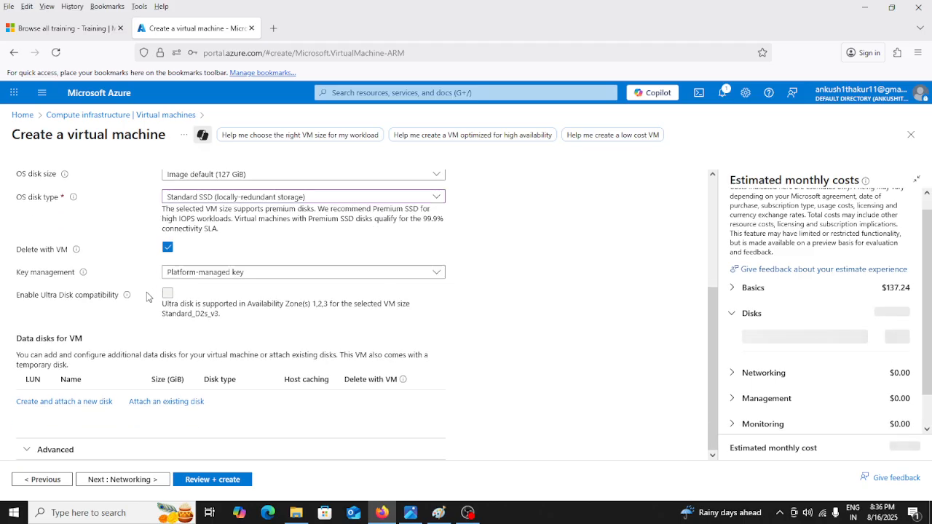
Check which key management options are available for the OS disk.
{"action": "left_click", "coordinate": [227, 276]}
{"action": "left_click", "coordinate": [228, 277]}
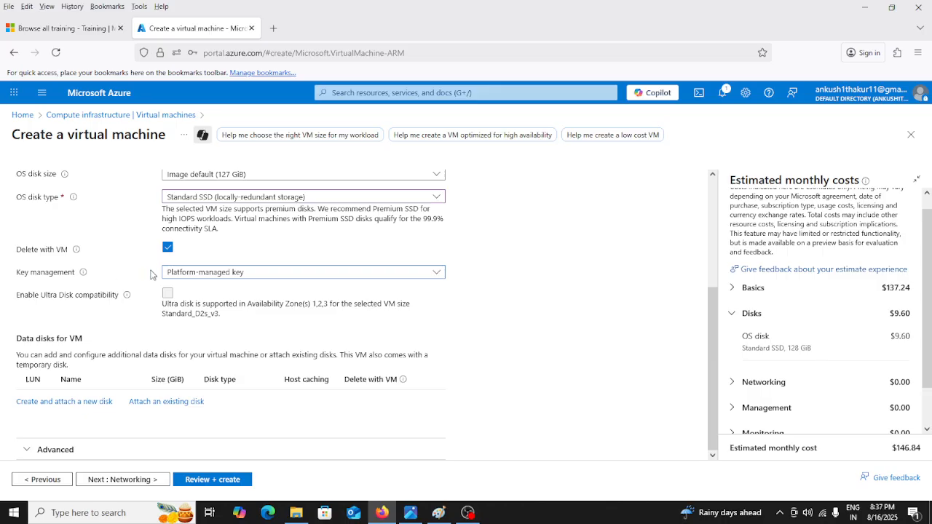
{"action": "mouse_move", "coordinate": [83, 274]}
{"action": "left_click", "coordinate": [225, 272]}
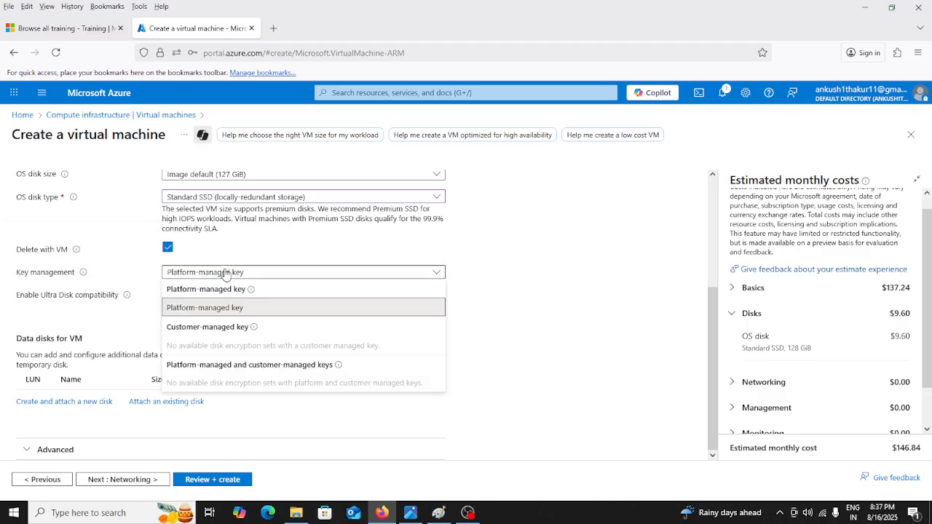
{"action": "left_click", "coordinate": [225, 273]}
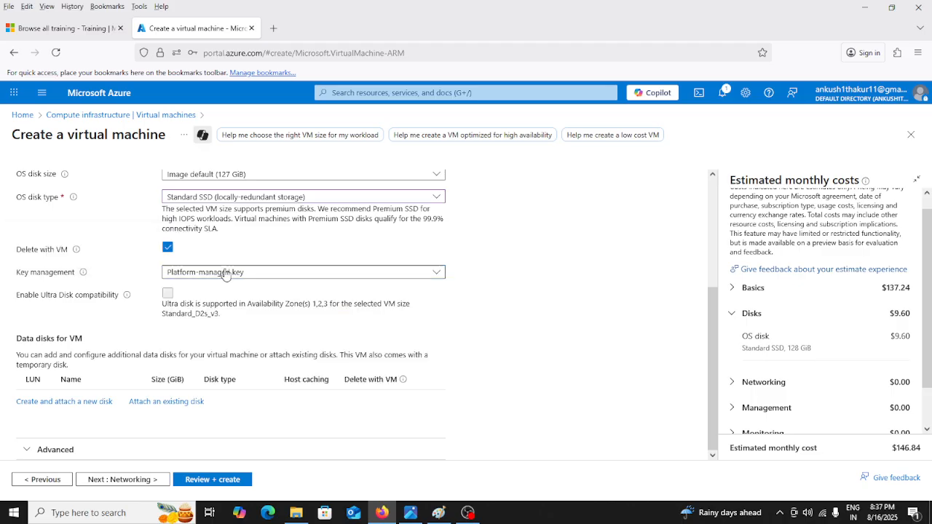
In the networking settings, enable deletion of the public IP and NIC when the VM is deleted, and read the public IP explanation.
{"action": "left_click", "coordinate": [113, 479]}
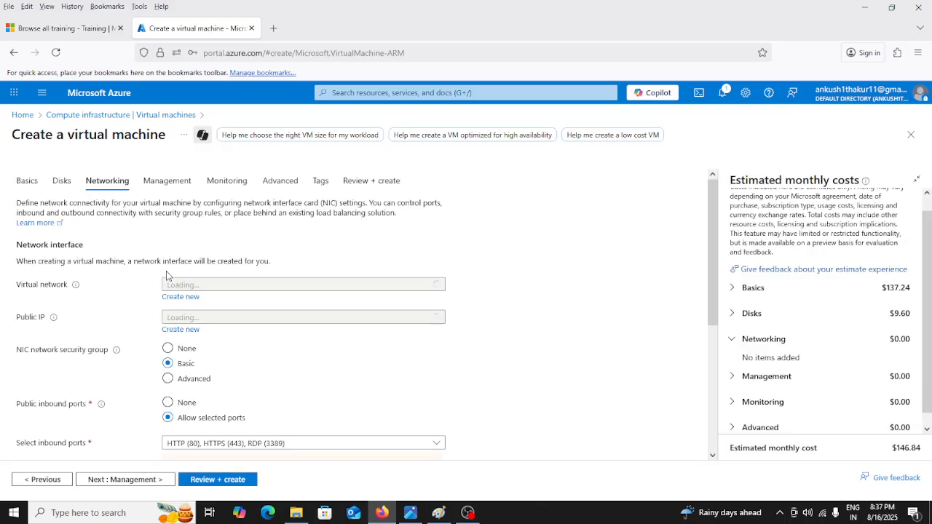
{"action": "scroll", "coordinate": [76, 252], "scroll_direction": "down", "scroll_amount": 1}
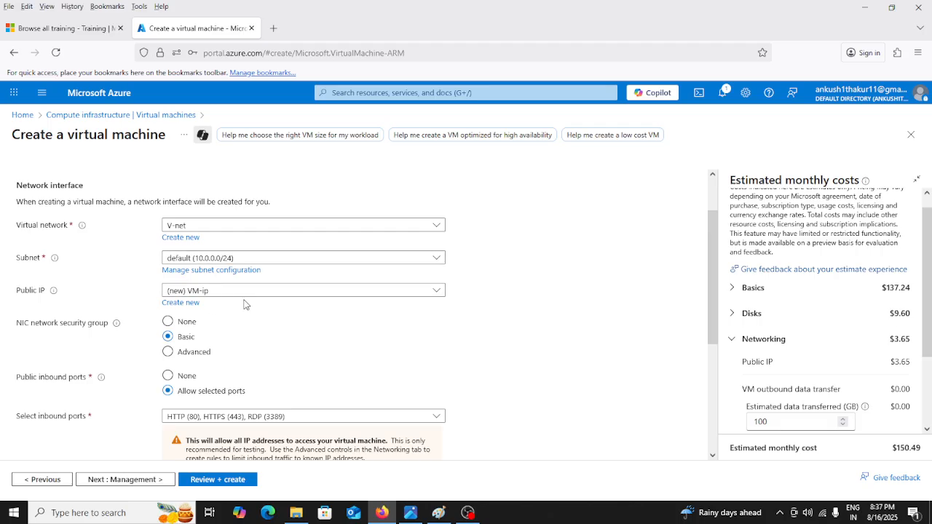
{"action": "scroll", "coordinate": [244, 304], "scroll_direction": "down", "scroll_amount": 3}
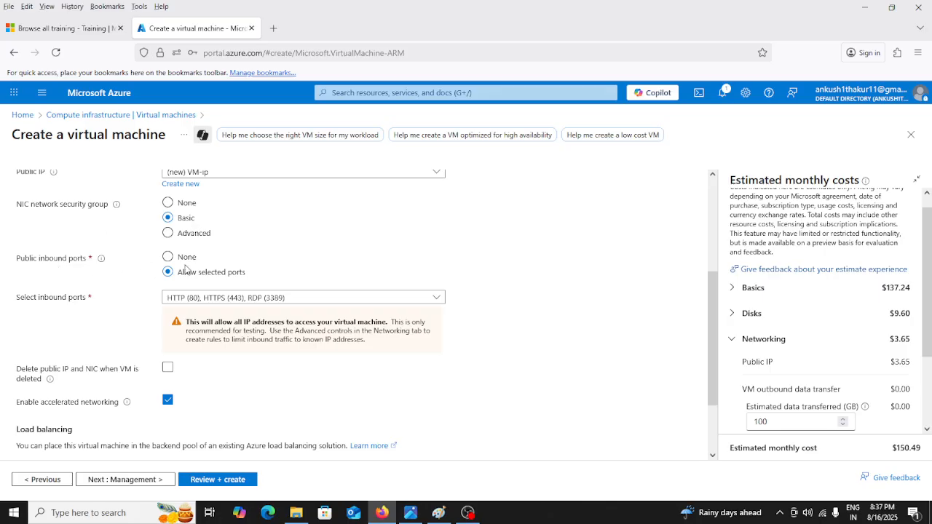
{"action": "scroll", "coordinate": [219, 281], "scroll_direction": "down", "scroll_amount": 3}
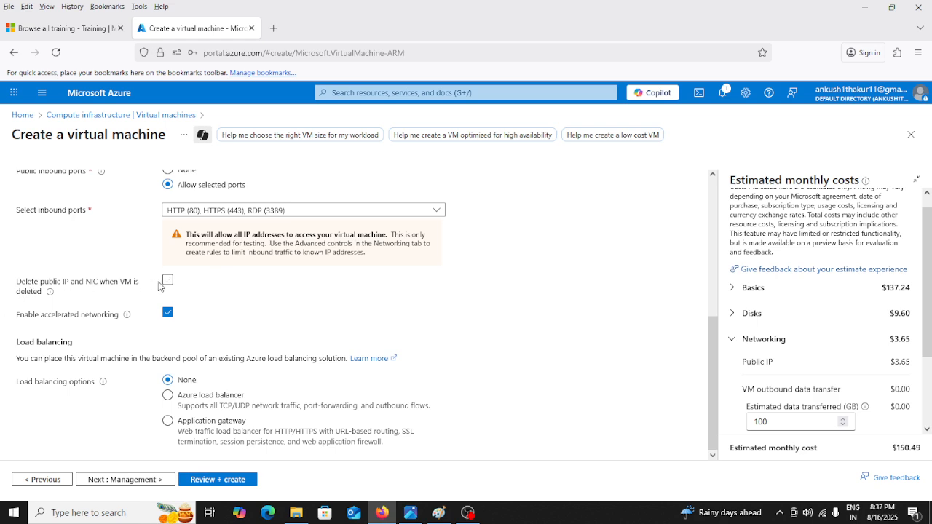
{"action": "left_click", "coordinate": [166, 284]}
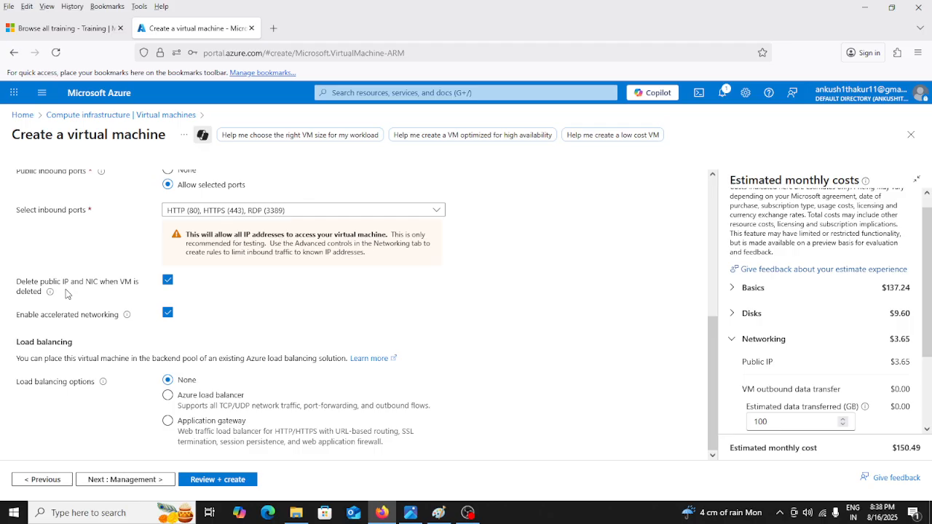
{"action": "scroll", "coordinate": [66, 293], "scroll_direction": "up", "scroll_amount": 3}
{"action": "scroll", "coordinate": [66, 293], "scroll_direction": "up", "scroll_amount": 3}
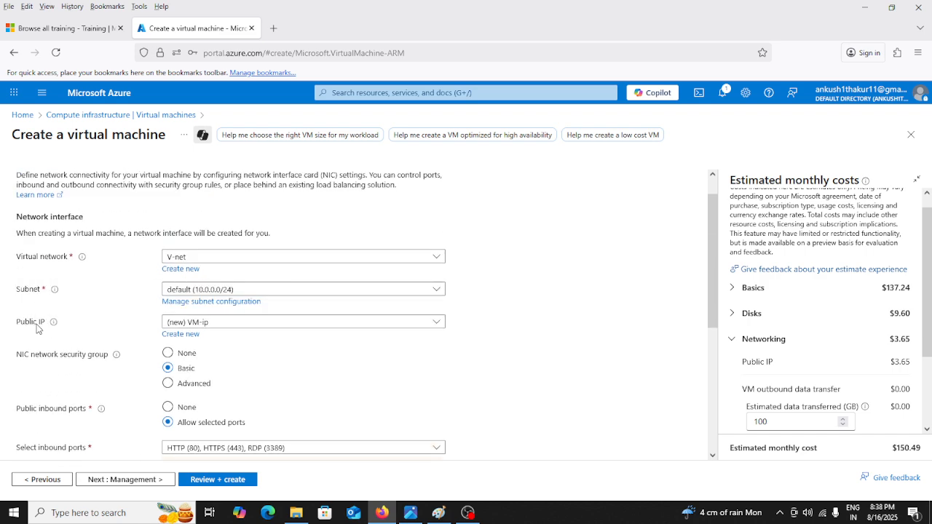
{"action": "mouse_move", "coordinate": [52, 325]}
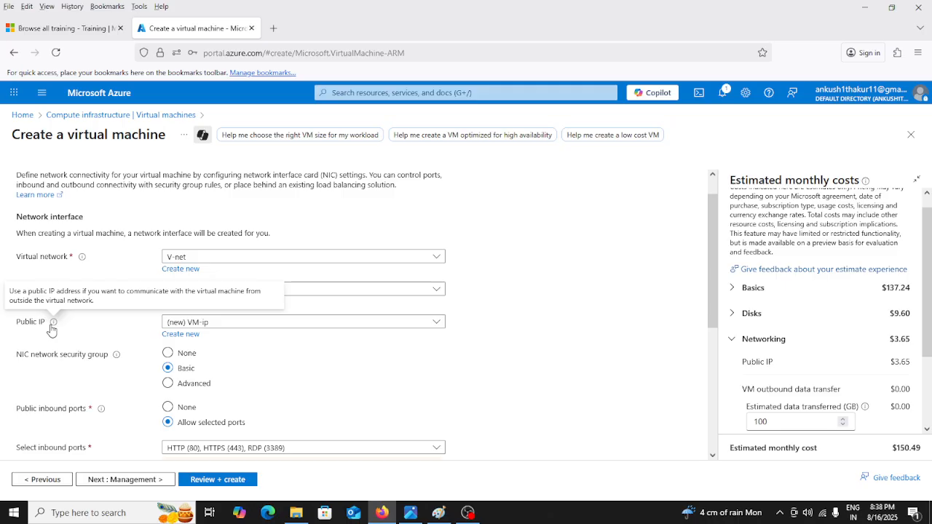
{"action": "scroll", "coordinate": [83, 329], "scroll_direction": "down", "scroll_amount": 3}
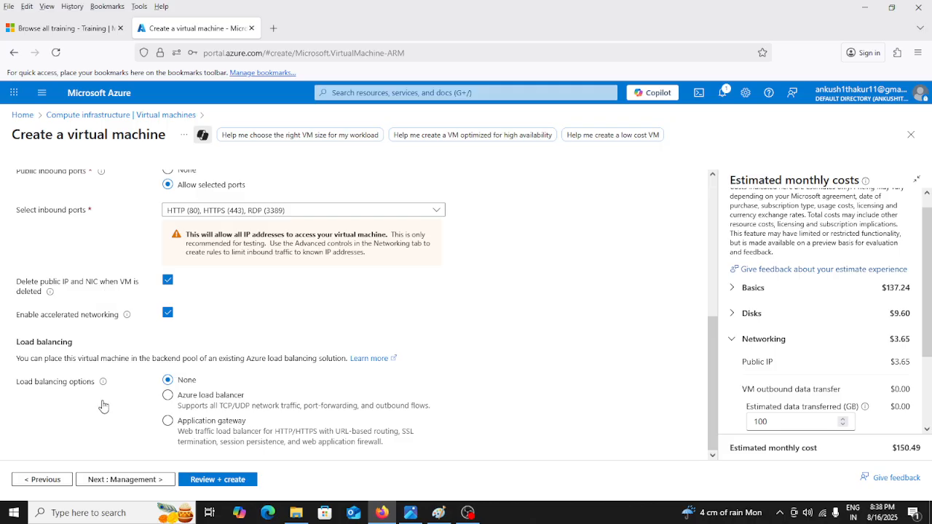
In the management settings, enable the free basic plan of Microsoft Defender for Cloud and look over the identity, backup and update options.
{"action": "left_click", "coordinate": [123, 482]}
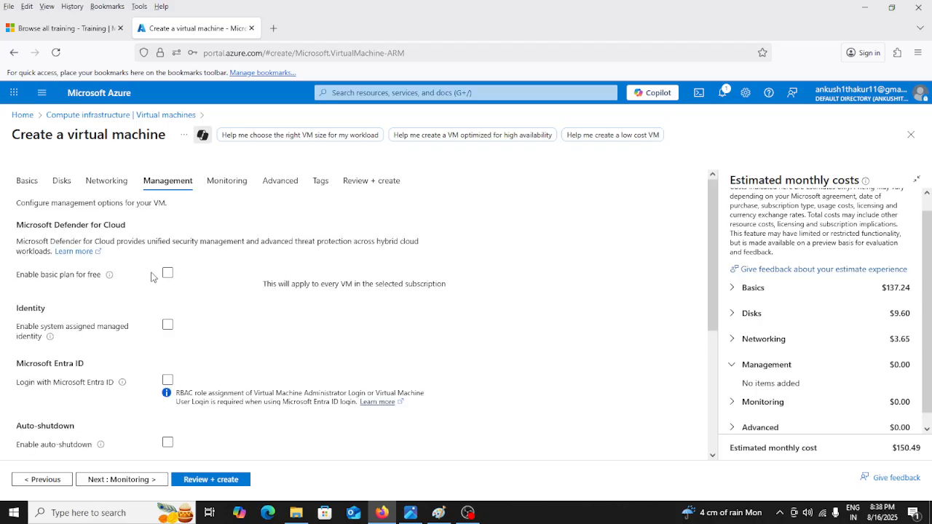
{"action": "scroll", "coordinate": [152, 276], "scroll_direction": "down", "scroll_amount": 3}
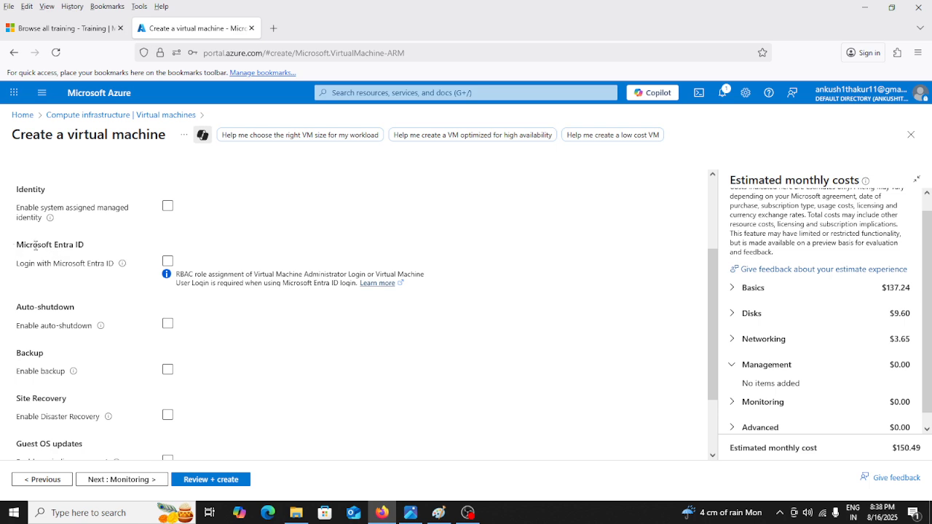
{"action": "scroll", "coordinate": [26, 244], "scroll_direction": "up", "scroll_amount": 2}
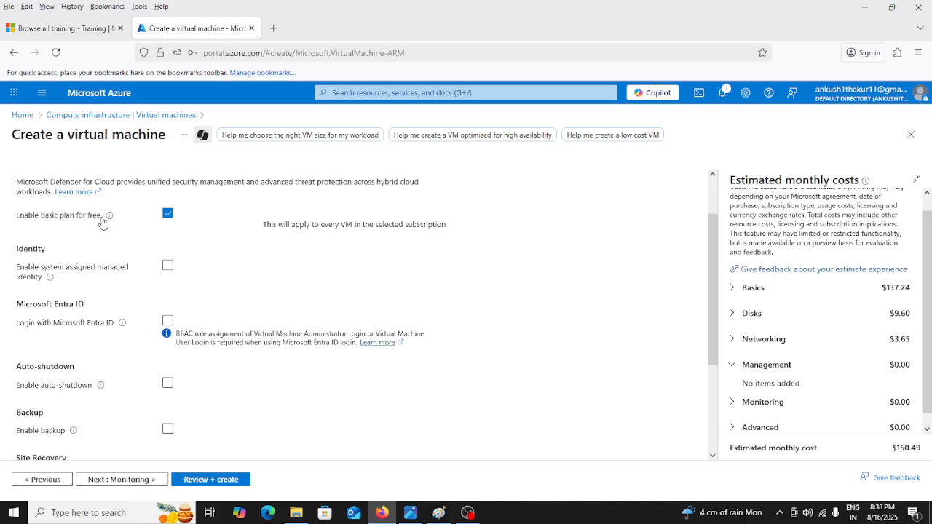
{"action": "mouse_move", "coordinate": [102, 222]}
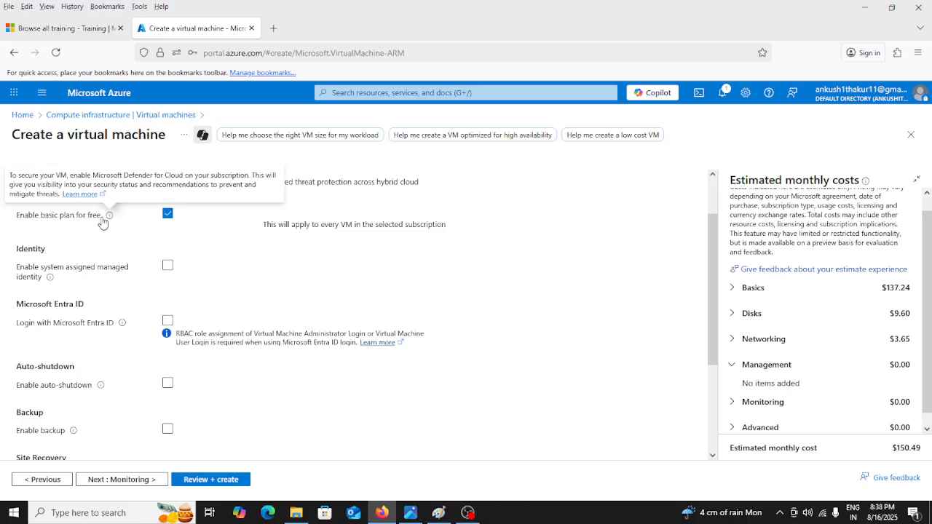
{"action": "scroll", "coordinate": [48, 219], "scroll_direction": "down", "scroll_amount": 2}
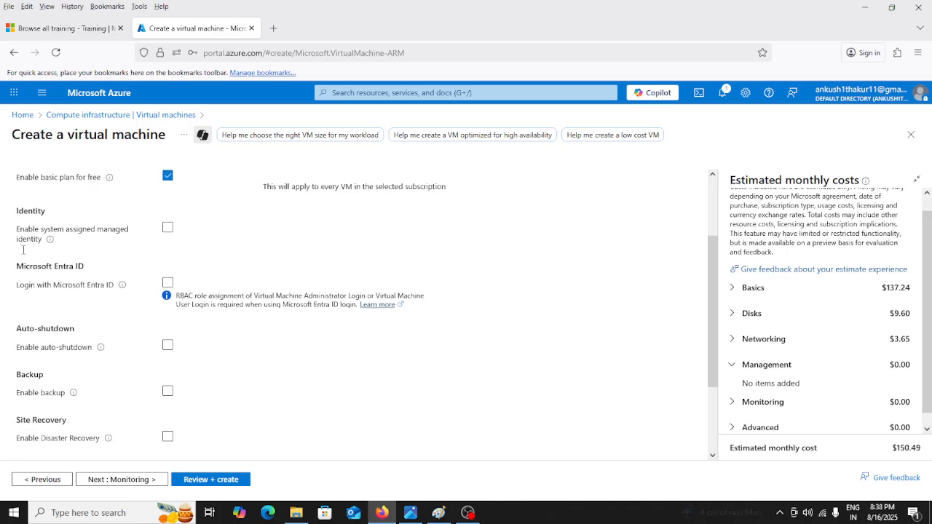
{"action": "mouse_move", "coordinate": [47, 218]}
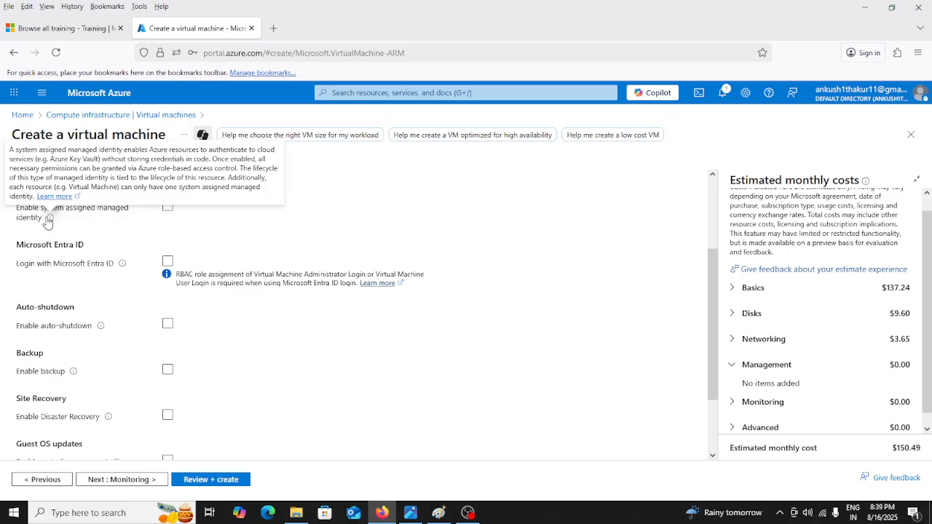
{"action": "scroll", "coordinate": [82, 256], "scroll_direction": "down", "scroll_amount": 2}
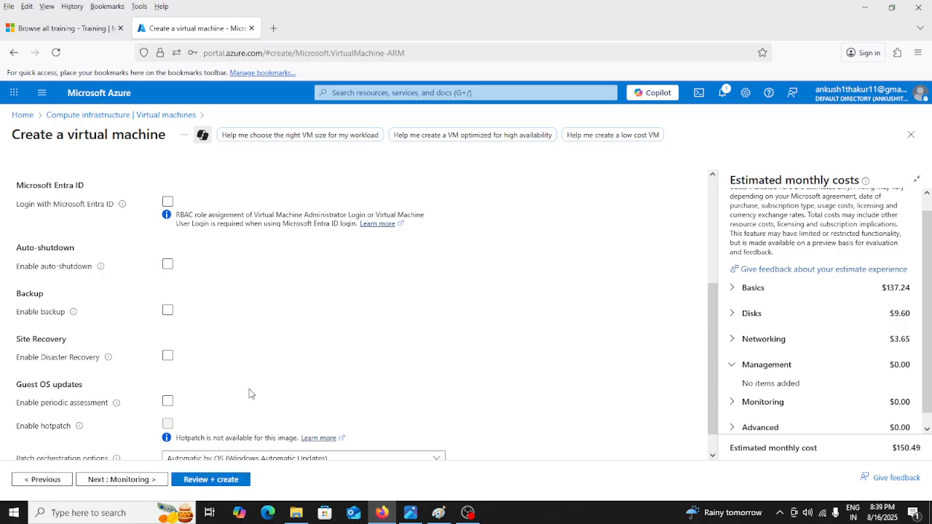
{"action": "scroll", "coordinate": [249, 393], "scroll_direction": "down", "scroll_amount": 1}
Validate the virtual machine configuration, review its summary and start the deployment.
{"action": "left_click", "coordinate": [211, 480]}
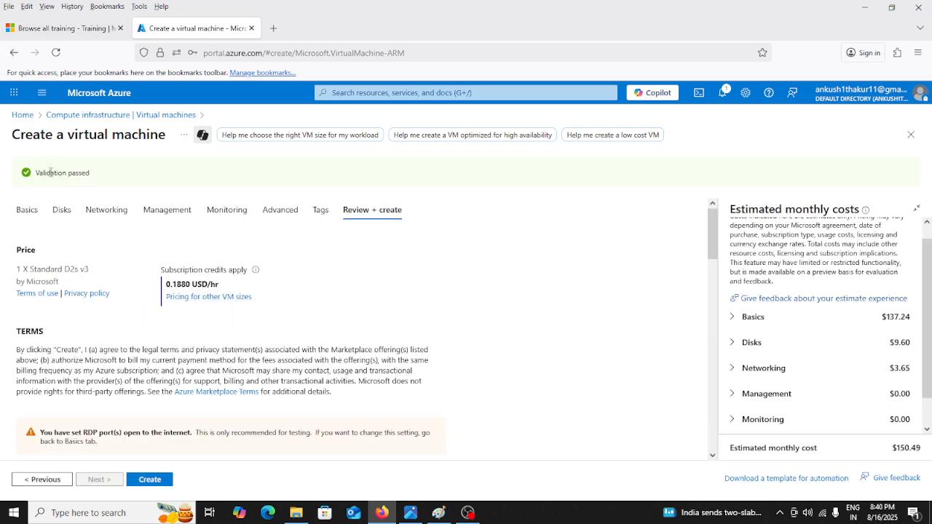
{"action": "left_click_drag", "start_coordinate": [38, 172], "coordinate": [118, 179]}
{"action": "scroll", "coordinate": [120, 254], "scroll_direction": "down", "scroll_amount": 2}
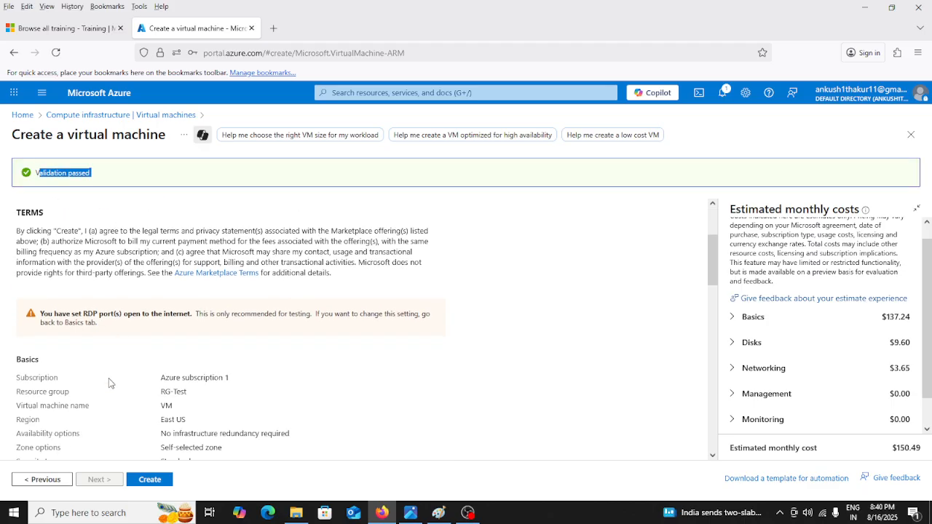
{"action": "left_click", "coordinate": [148, 480]}
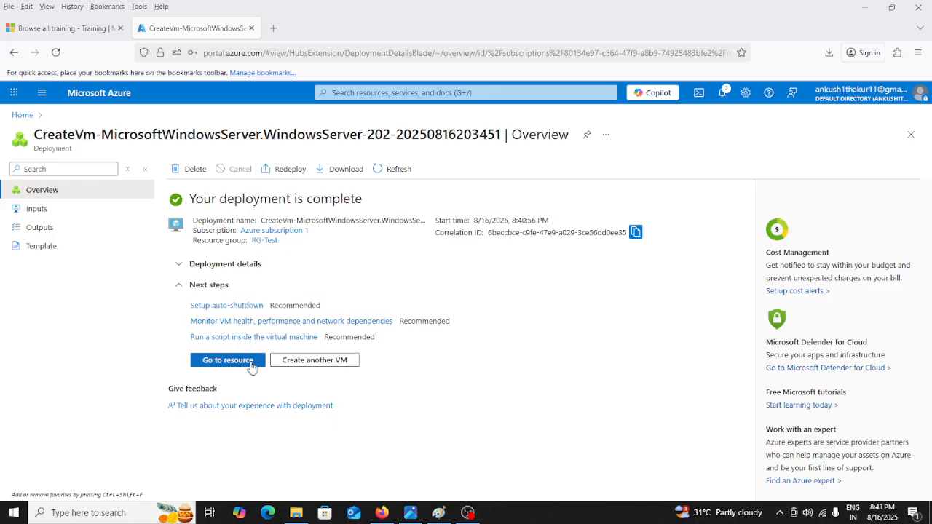
Open the deployed virtual machine's overview and examine its size, memory, networking, source image, disk and availability properties.
{"action": "left_click", "coordinate": [228, 360]}
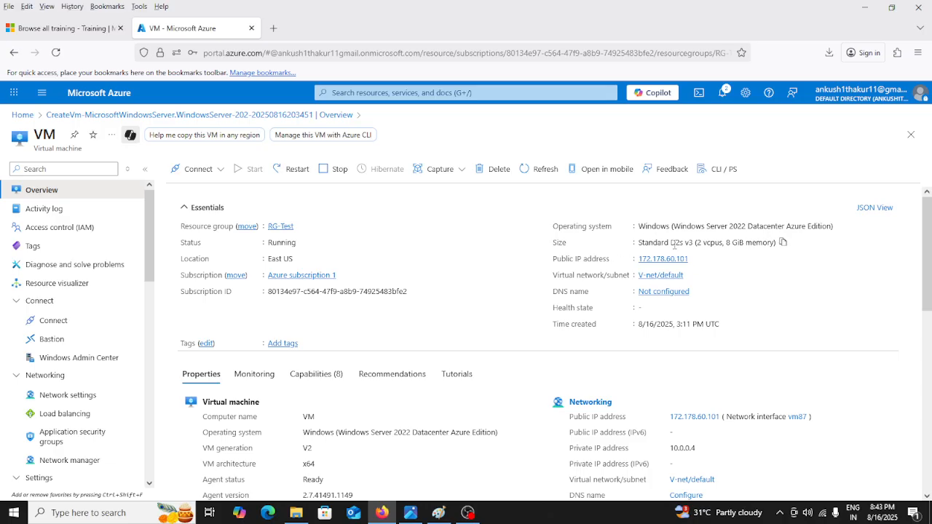
{"action": "double_click", "coordinate": [708, 244]}
{"action": "double_click", "coordinate": [760, 243]}
{"action": "scroll", "coordinate": [730, 254], "scroll_direction": "down", "scroll_amount": 2}
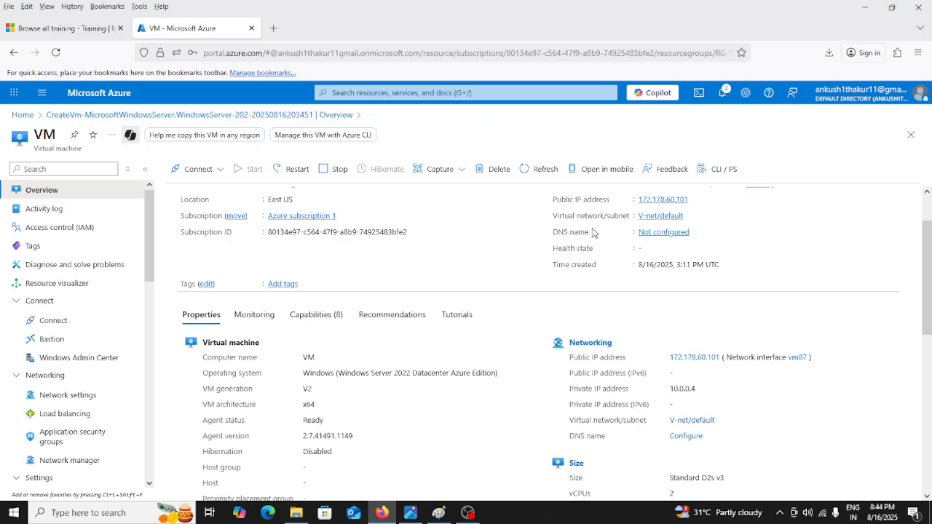
{"action": "scroll", "coordinate": [354, 265], "scroll_direction": "up", "scroll_amount": 1}
{"action": "scroll", "coordinate": [352, 267], "scroll_direction": "down", "scroll_amount": 2}
{"action": "scroll", "coordinate": [352, 266], "scroll_direction": "down", "scroll_amount": 2}
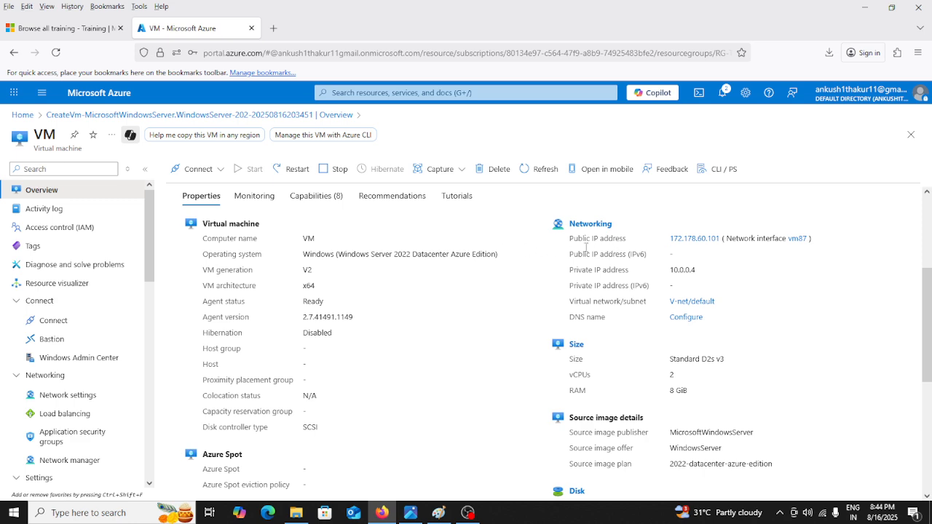
{"action": "scroll", "coordinate": [532, 293], "scroll_direction": "down", "scroll_amount": 2}
{"action": "scroll", "coordinate": [532, 293], "scroll_direction": "down", "scroll_amount": 2}
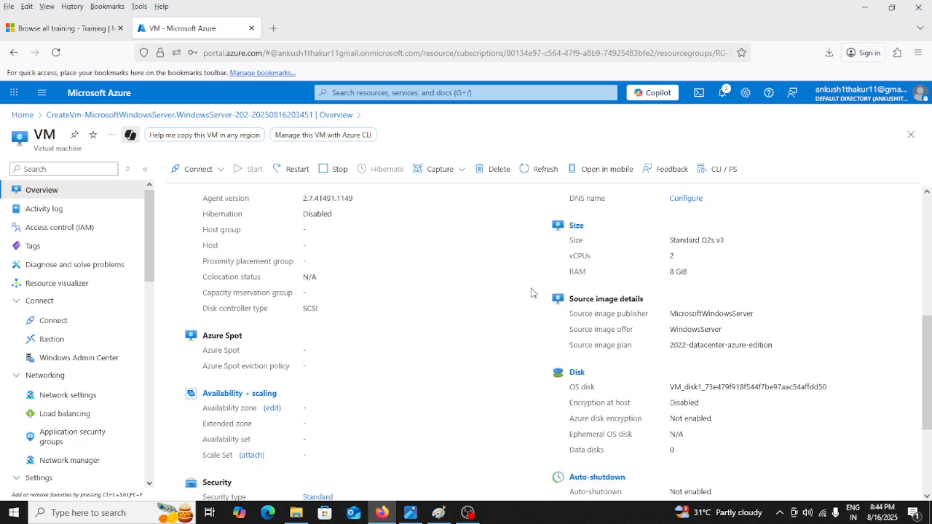
{"action": "scroll", "coordinate": [531, 292], "scroll_direction": "down", "scroll_amount": 2}
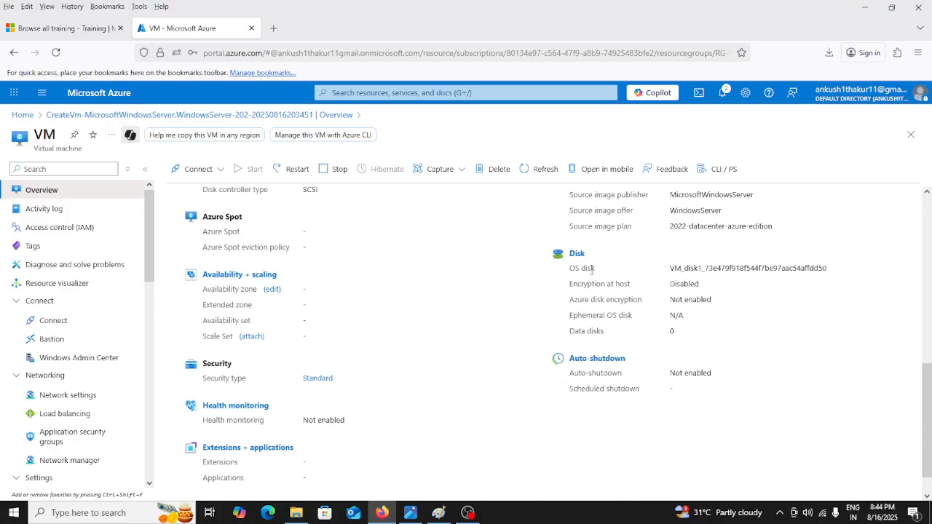
{"action": "scroll", "coordinate": [205, 292], "scroll_direction": "down", "scroll_amount": 1}
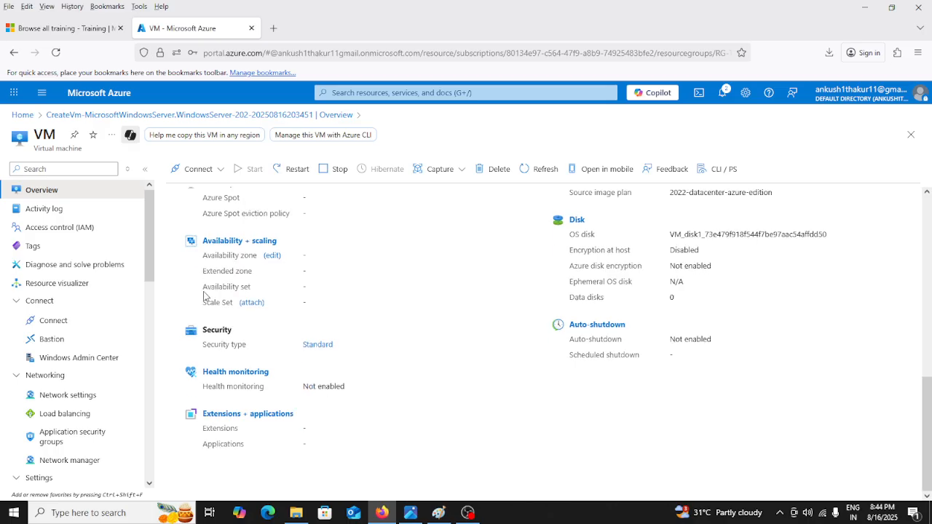
{"action": "scroll", "coordinate": [205, 292], "scroll_direction": "up", "scroll_amount": 6}
{"action": "scroll", "coordinate": [205, 295], "scroll_direction": "up", "scroll_amount": 2}
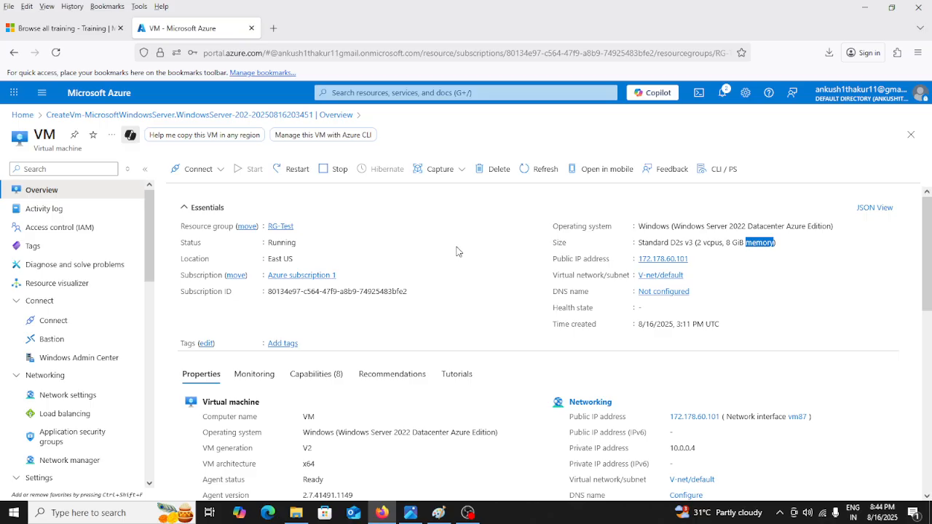
Open the virtual machine's connection options and look over Native RDP and the additional ways to connect.
{"action": "left_click", "coordinate": [221, 172]}
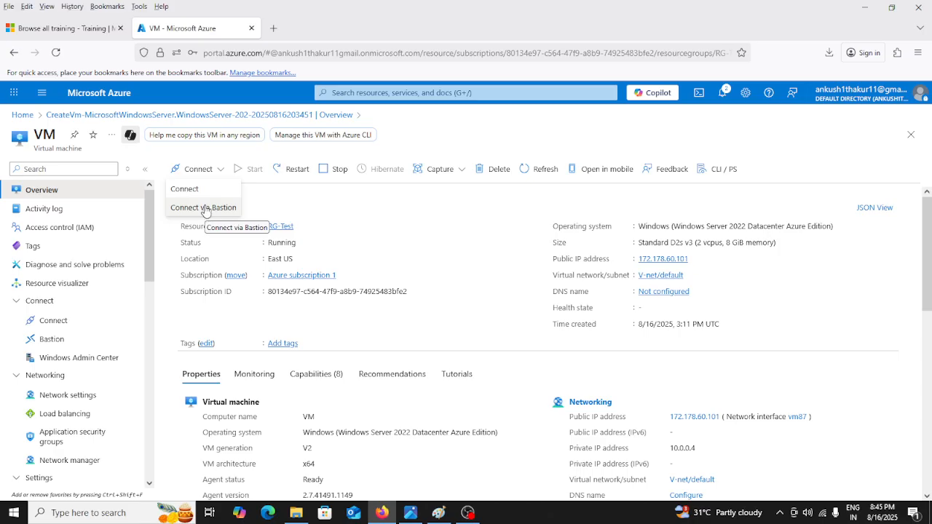
{"action": "left_click", "coordinate": [209, 190]}
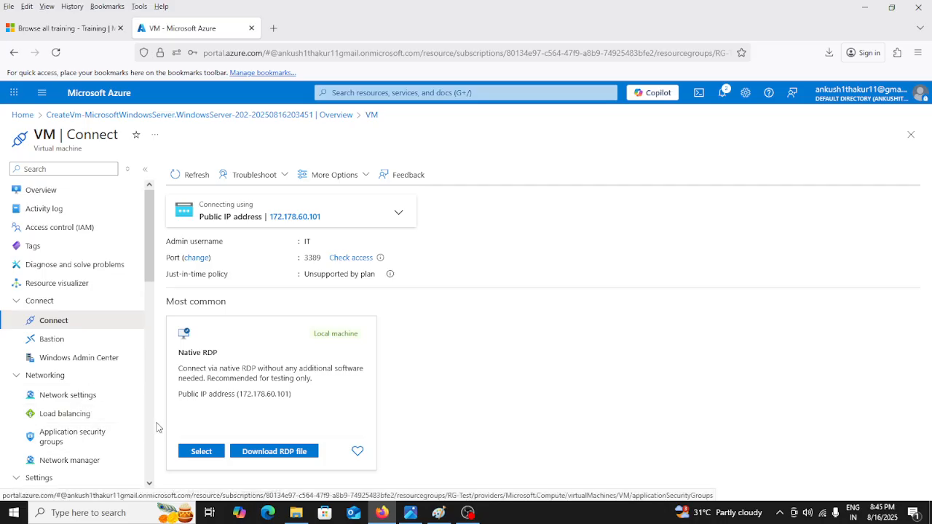
{"action": "left_click", "coordinate": [179, 494]}
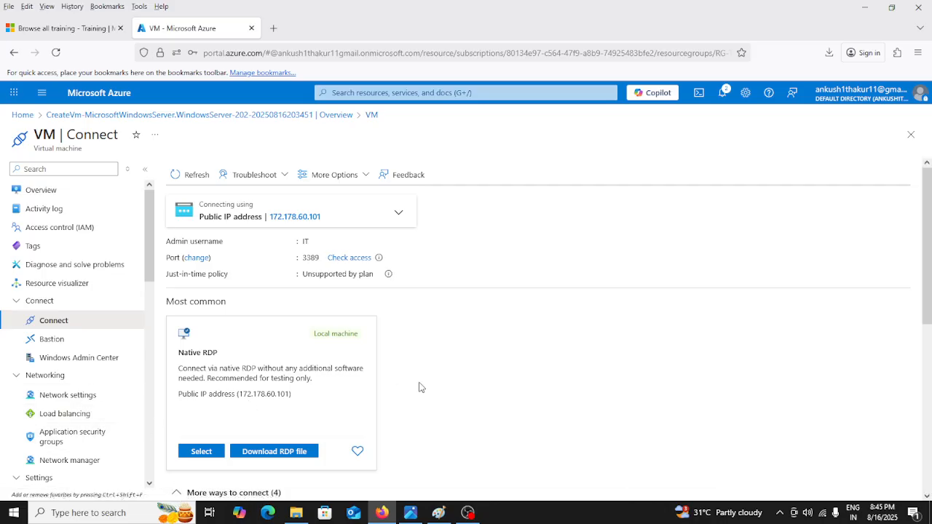
{"action": "scroll", "coordinate": [418, 387], "scroll_direction": "down", "scroll_amount": 4}
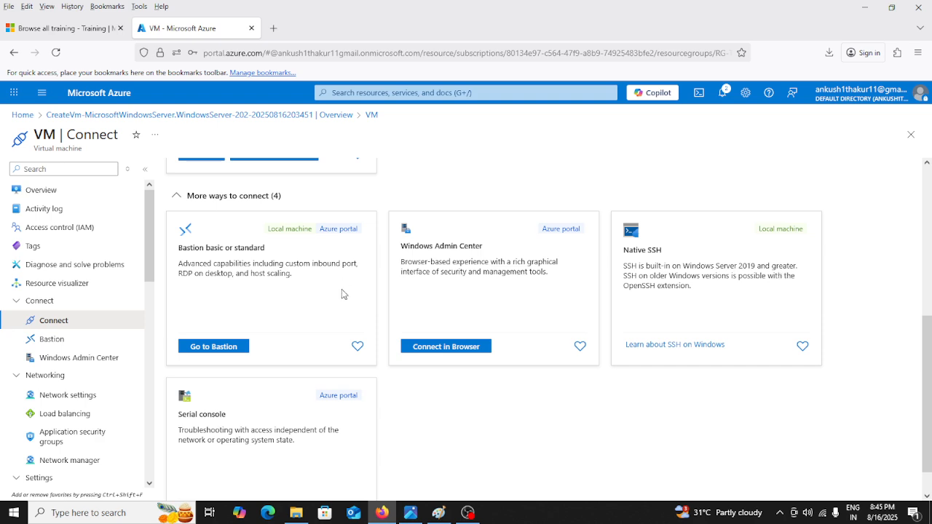
{"action": "scroll", "coordinate": [343, 293], "scroll_direction": "down", "scroll_amount": 1}
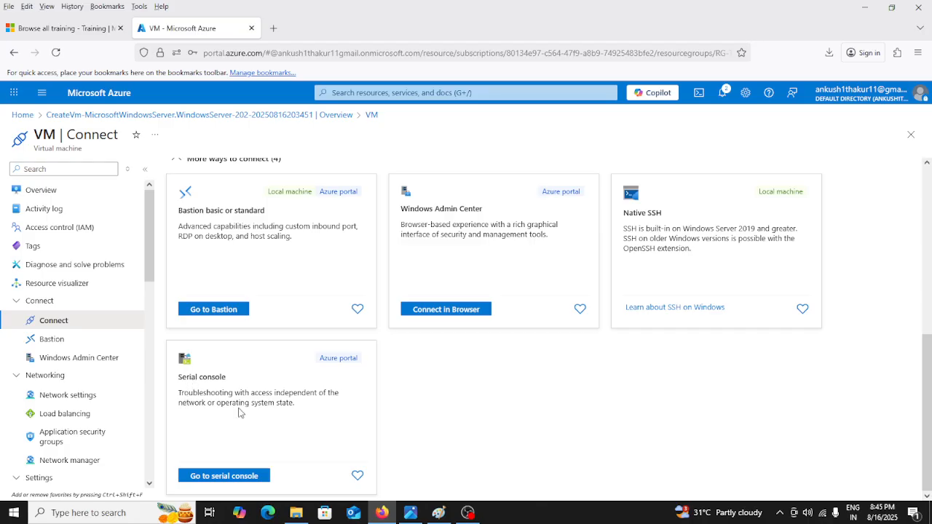
{"action": "scroll", "coordinate": [238, 413], "scroll_direction": "up", "scroll_amount": 6}
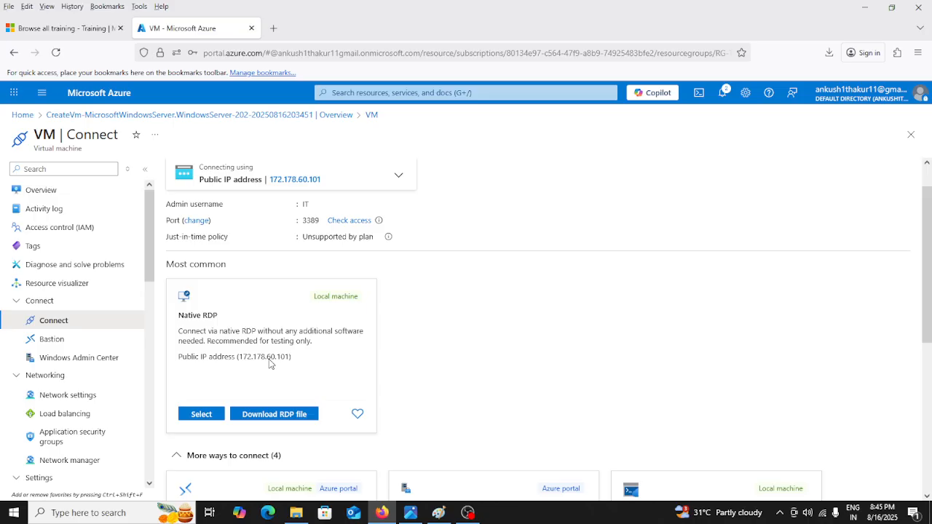
Download the Native RDP file for the virtual machine and open VM.rdp.
{"action": "left_click", "coordinate": [274, 415]}
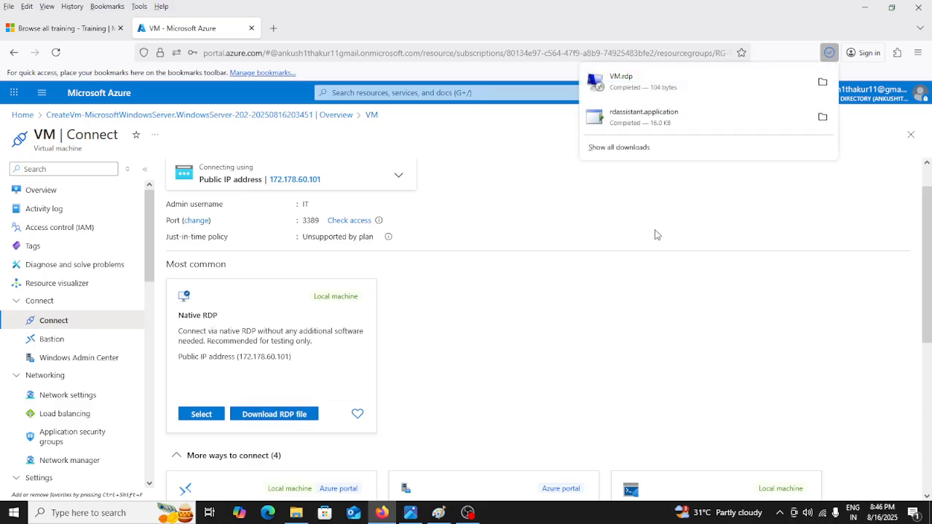
{"action": "left_click", "coordinate": [665, 86]}
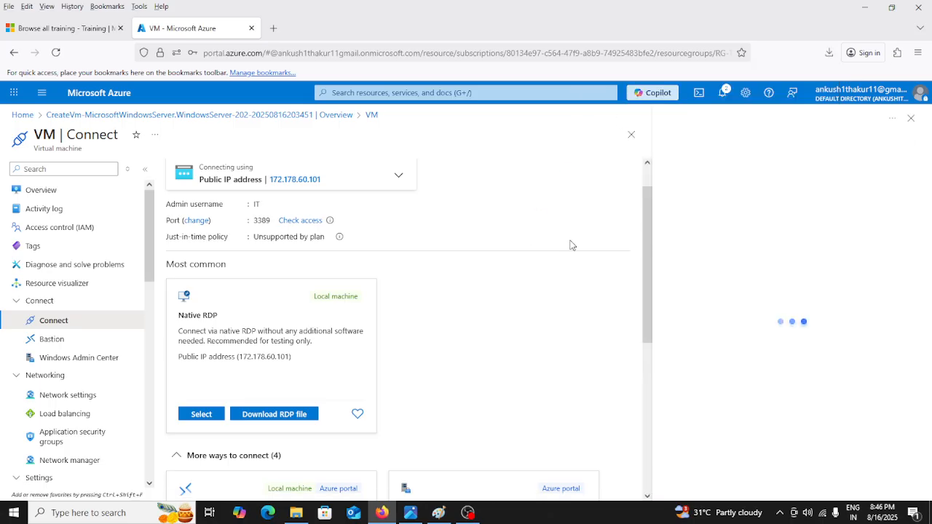
{"action": "left_click", "coordinate": [907, 124]}
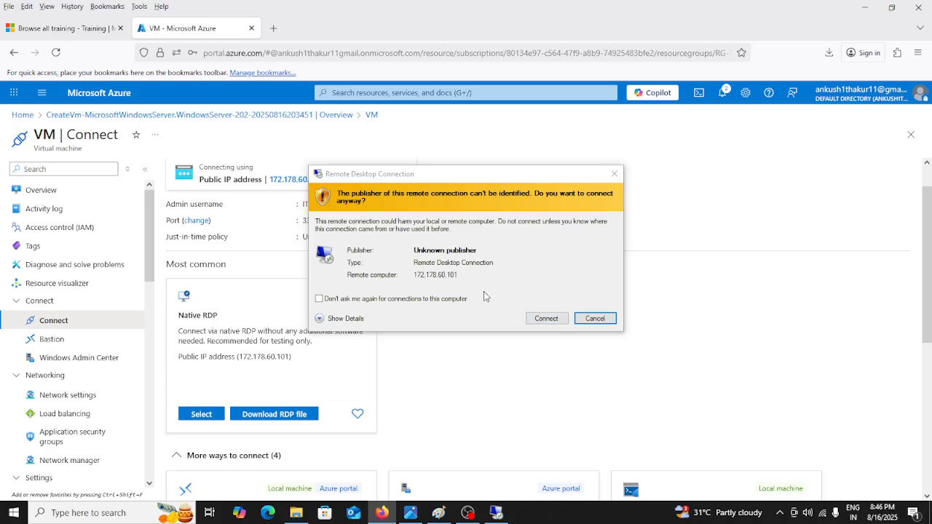
Connect to the remote computer despite the unknown publisher, enter the admin account's password and accept the untrusted certificate.
{"action": "left_click", "coordinate": [537, 321]}
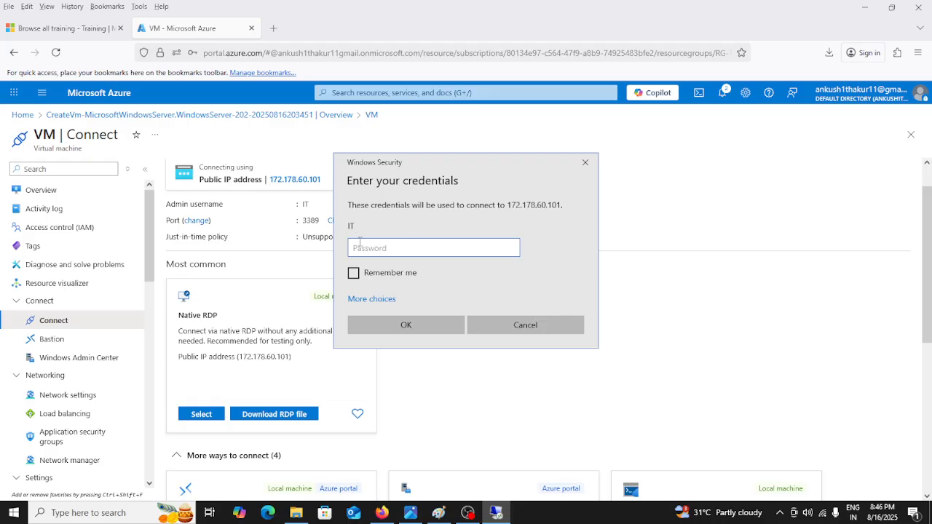
{"action": "type", "text": "P"}
{"action": "left_click", "coordinate": [412, 327]}
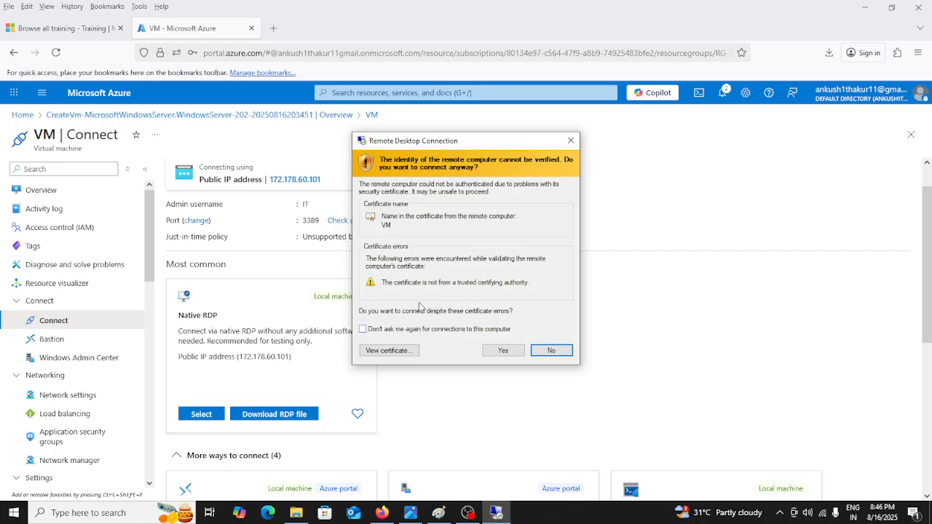
{"action": "left_click", "coordinate": [503, 351]}
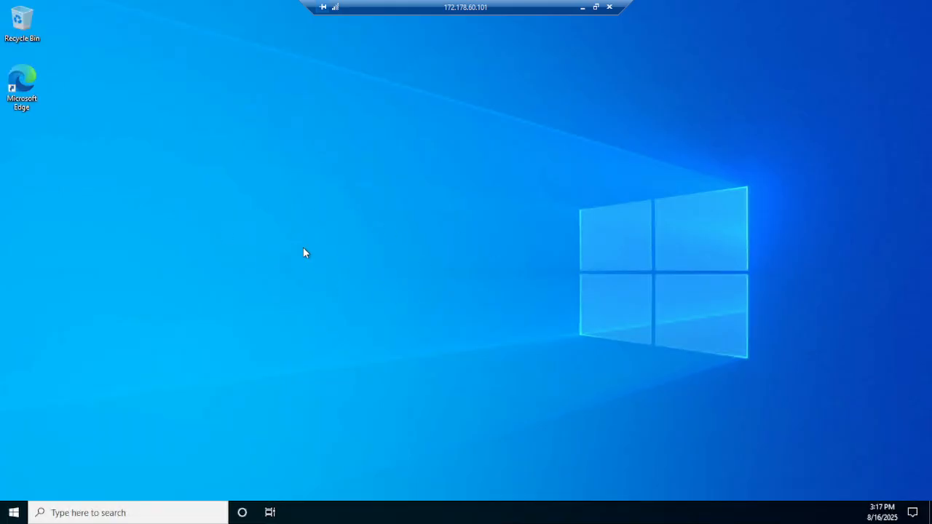
Launch System Information on the remote machine with msinfo32 and allow the PC to be discoverable on the network.
{"action": "key", "text": "super+r"}
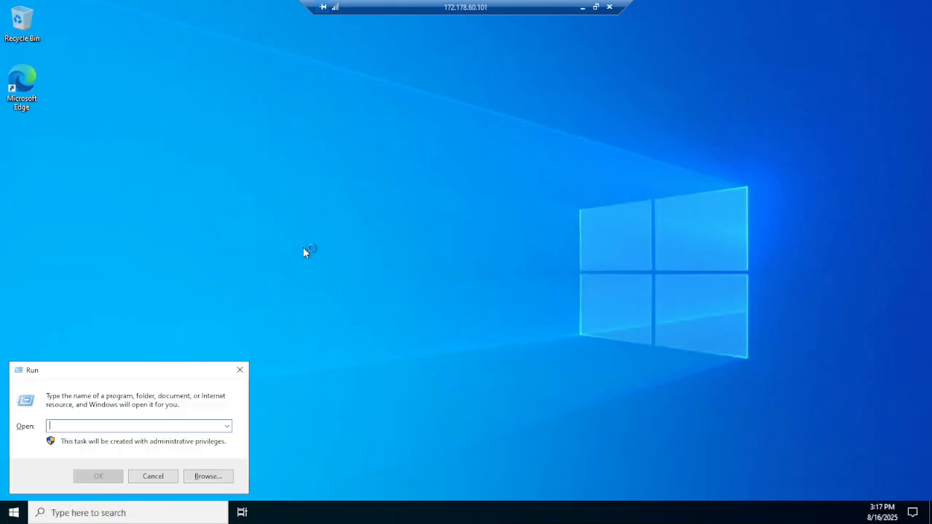
{"action": "type", "text": "msinfo32"}
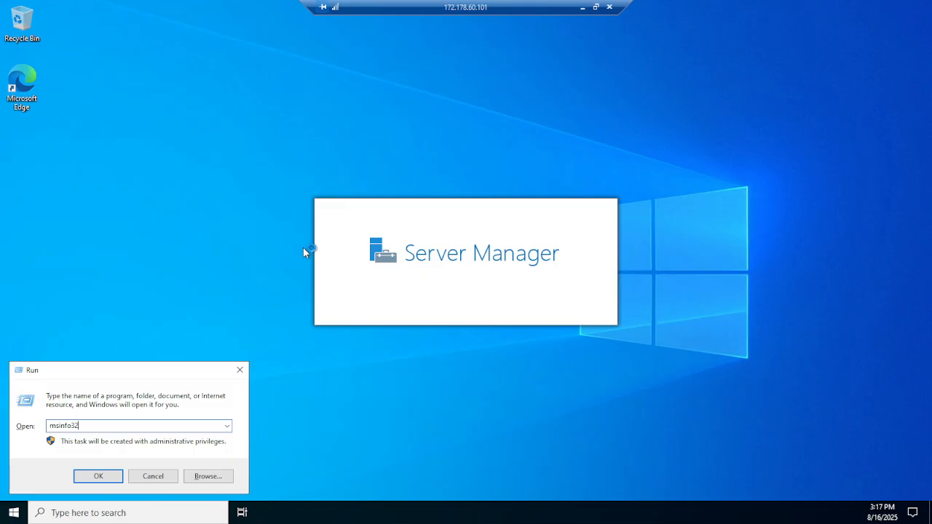
{"action": "key", "text": "Return"}
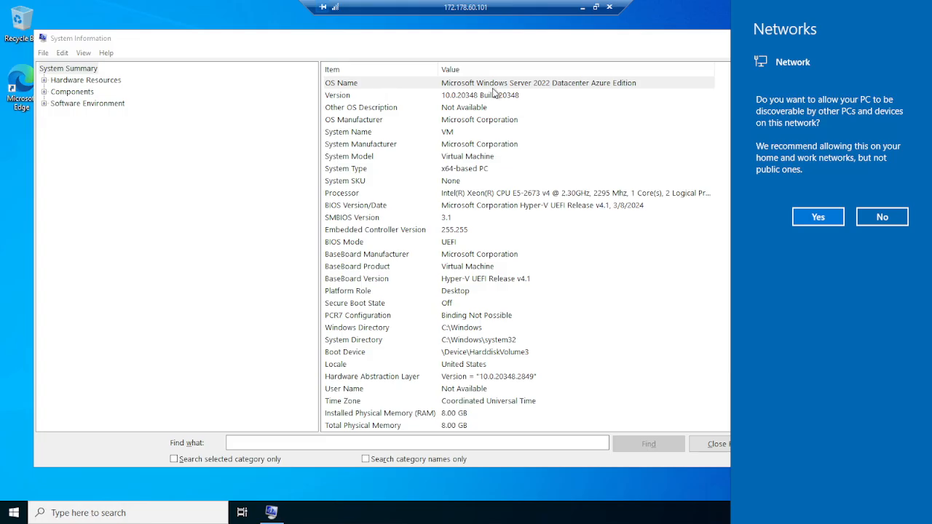
{"action": "left_click", "coordinate": [822, 217]}
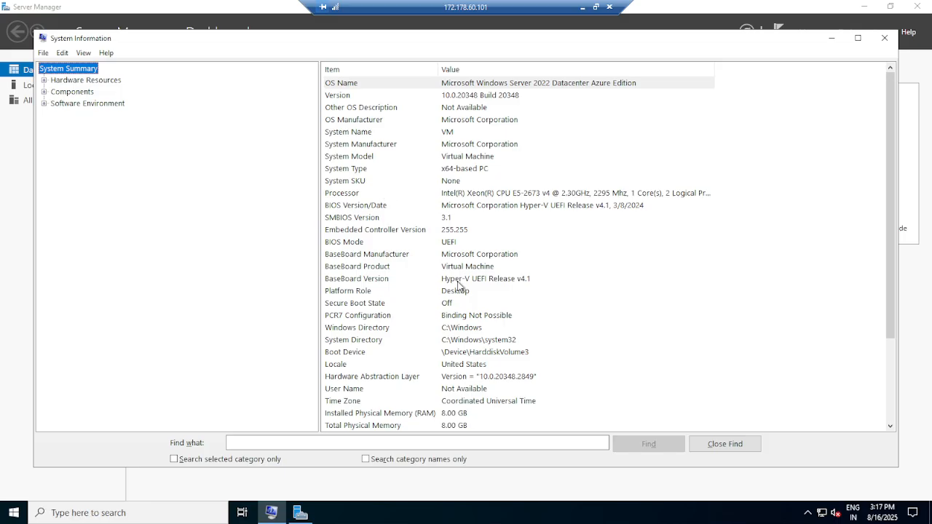
Check the installed physical memory and the processor details in the remote machine's system summary.
{"action": "scroll", "coordinate": [455, 300], "scroll_direction": "down", "scroll_amount": 2}
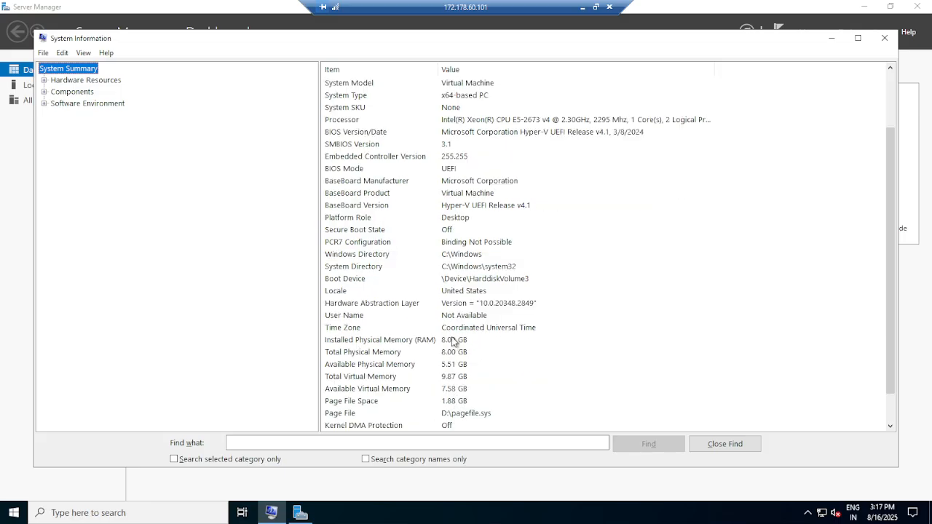
{"action": "left_click", "coordinate": [454, 342]}
{"action": "scroll", "coordinate": [516, 128], "scroll_direction": "up", "scroll_amount": 1}
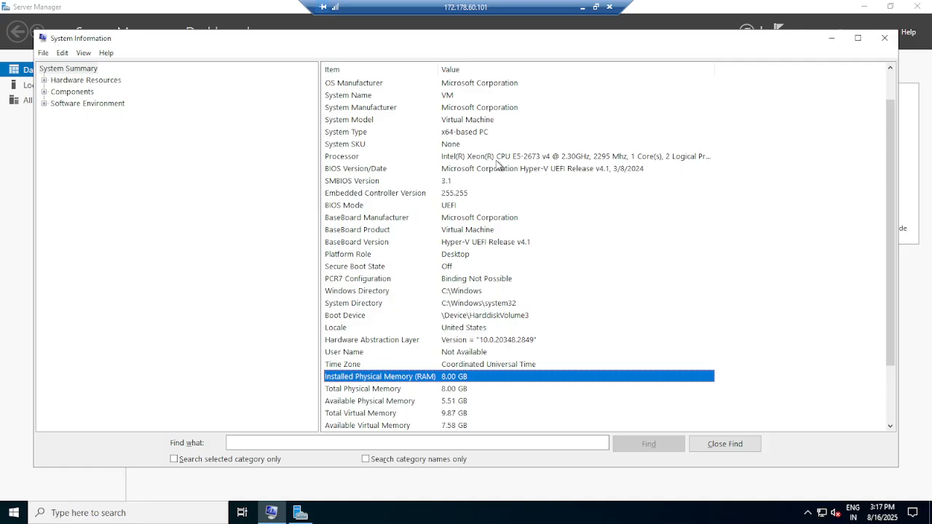
{"action": "left_click", "coordinate": [600, 158]}
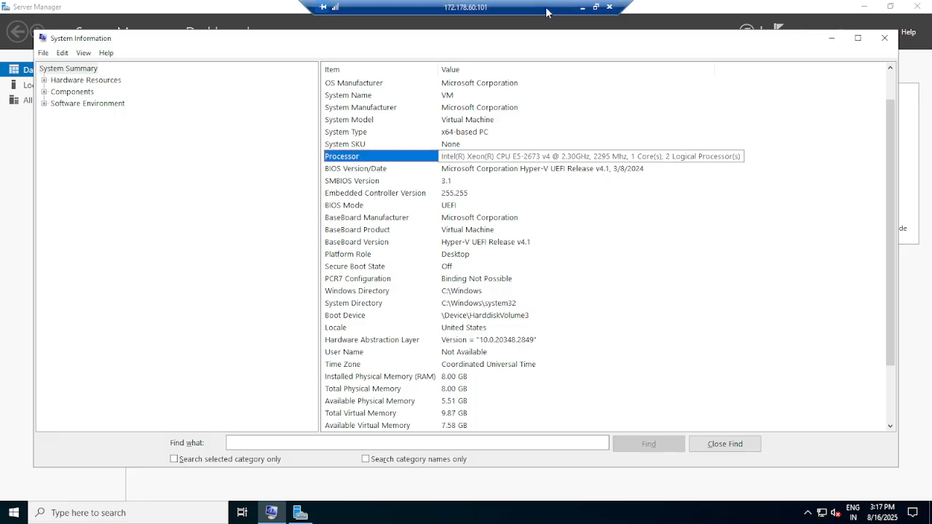
Switch the remote session from full screen to a window, reposition and enlarge it, and shift System Information so its values fit.
{"action": "left_click", "coordinate": [581, 7]}
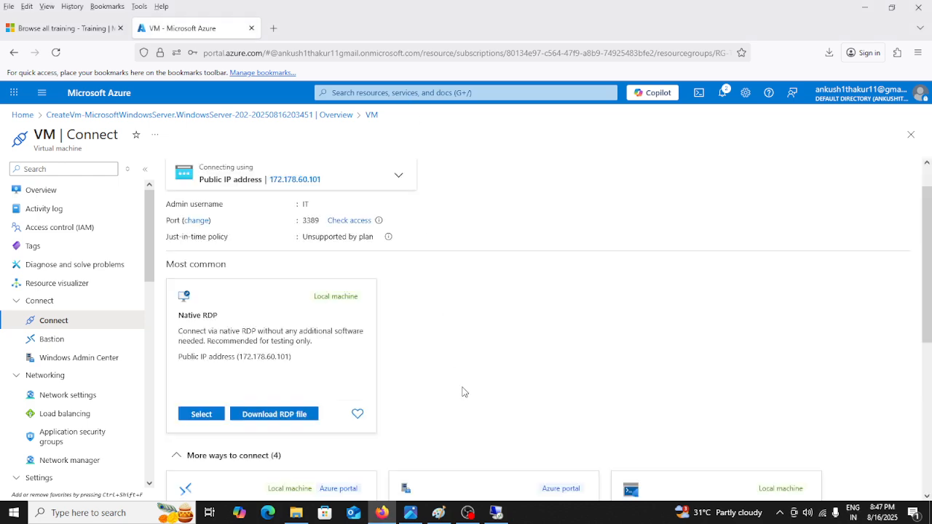
{"action": "left_click", "coordinate": [496, 512]}
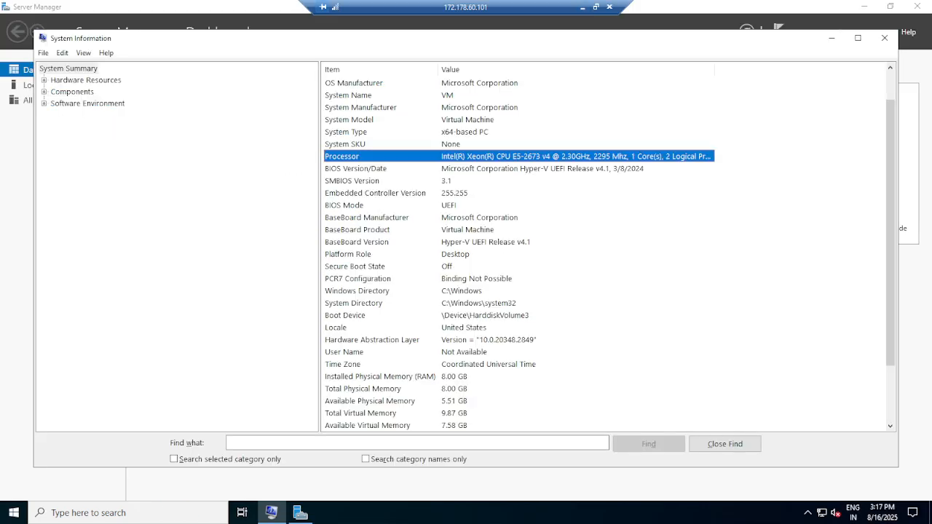
{"action": "left_click", "coordinate": [595, 7]}
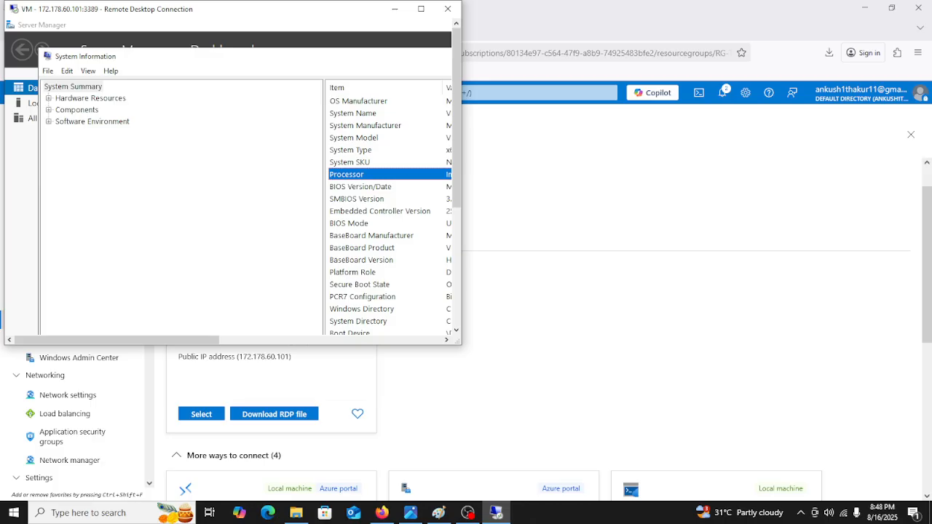
{"action": "left_click_drag", "start_coordinate": [217, 9], "coordinate": [391, 10]}
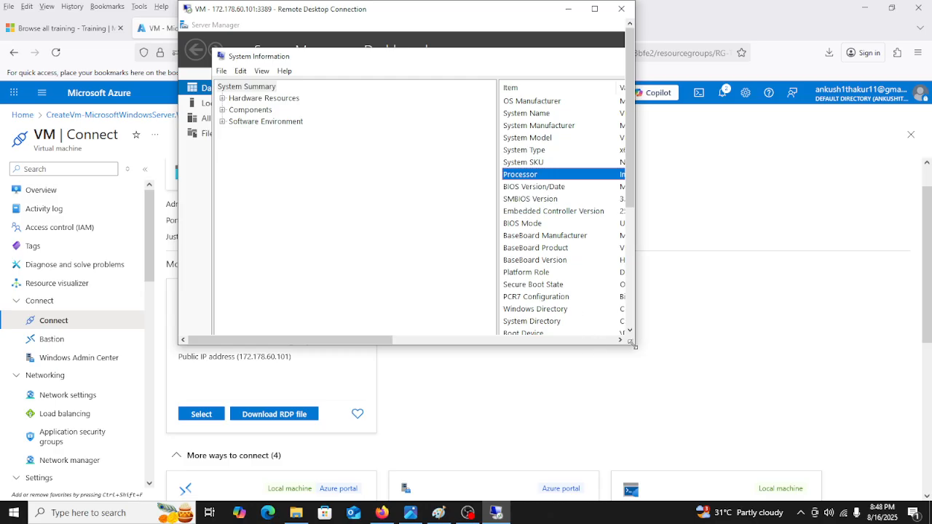
{"action": "left_click_drag", "start_coordinate": [633, 346], "coordinate": [852, 471]}
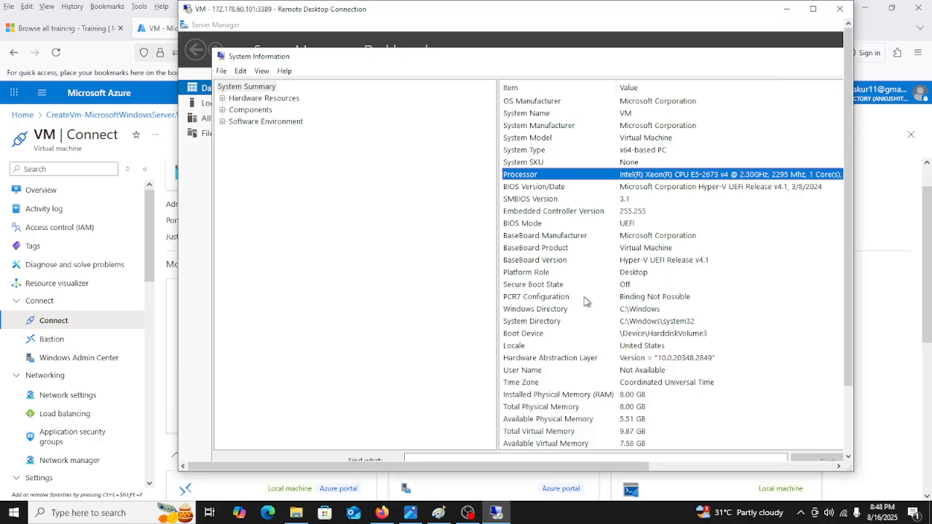
{"action": "left_click_drag", "start_coordinate": [801, 63], "coordinate": [692, 61]}
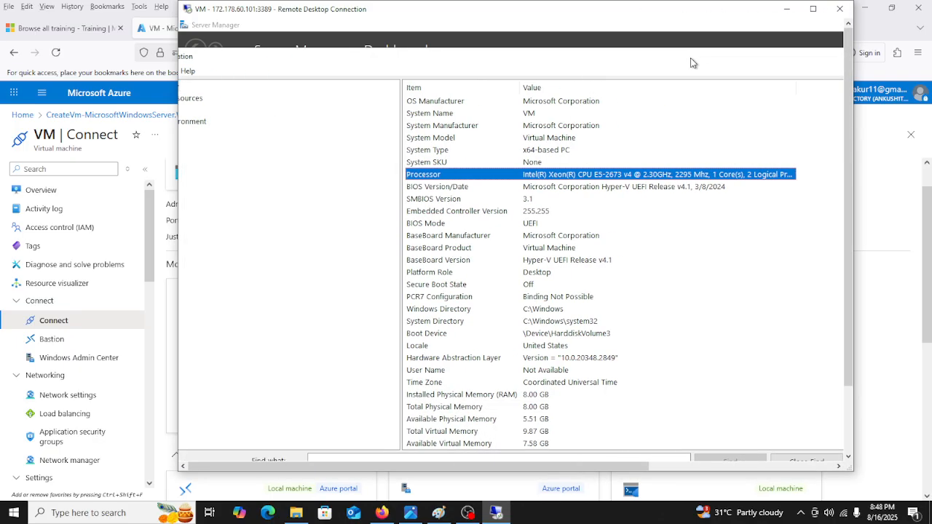